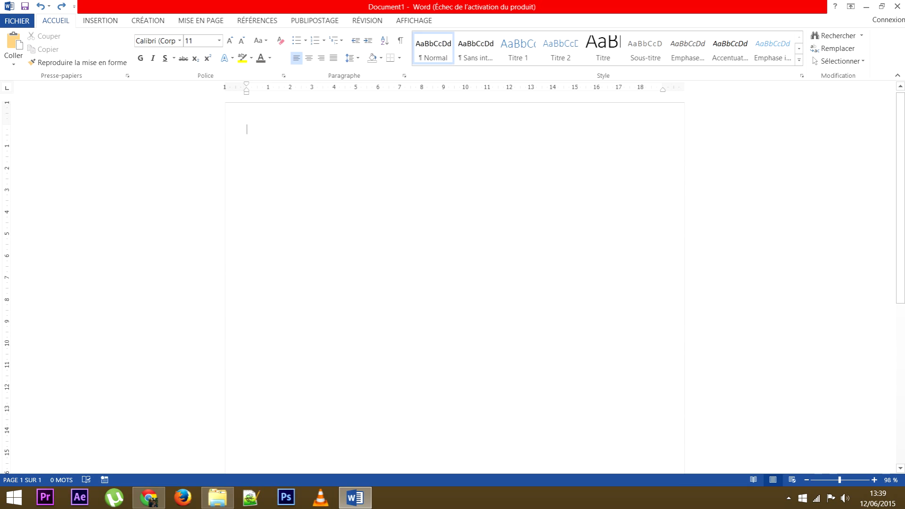
Type the name 'Prénom Nom' and the line '25 ans – Célibataire – Permis B'.
{"action": "type", "text": "Pré"}
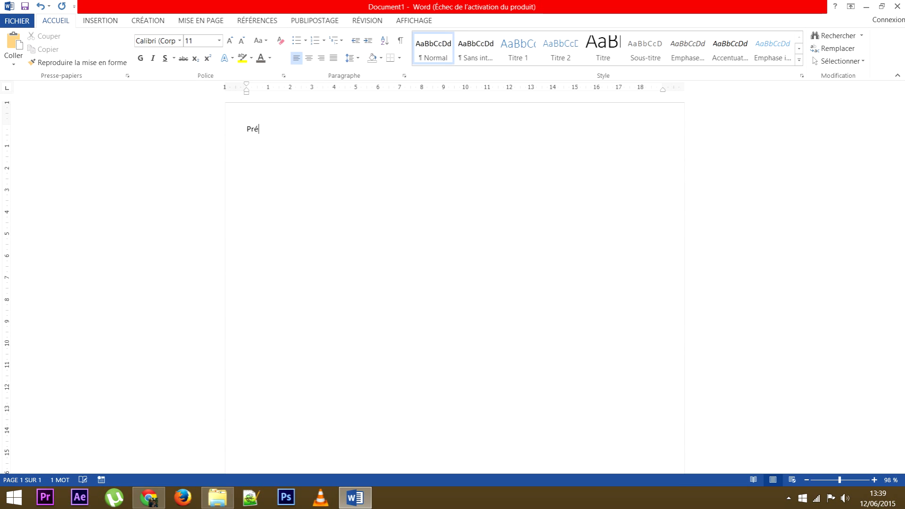
{"action": "type", "text": "nom Nom"}
{"action": "key", "text": "Return"}
{"action": "type", "text": "25"}
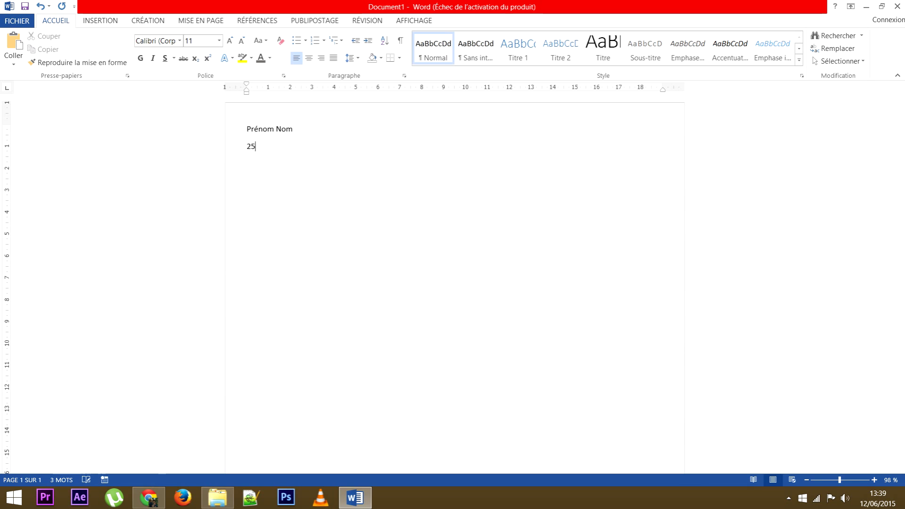
{"action": "type", "text": " ans - Célibati"}
{"action": "key", "text": "BackSpace"}
{"action": "key", "text": "BackSpace"}
{"action": "key", "text": "BackSpace"}
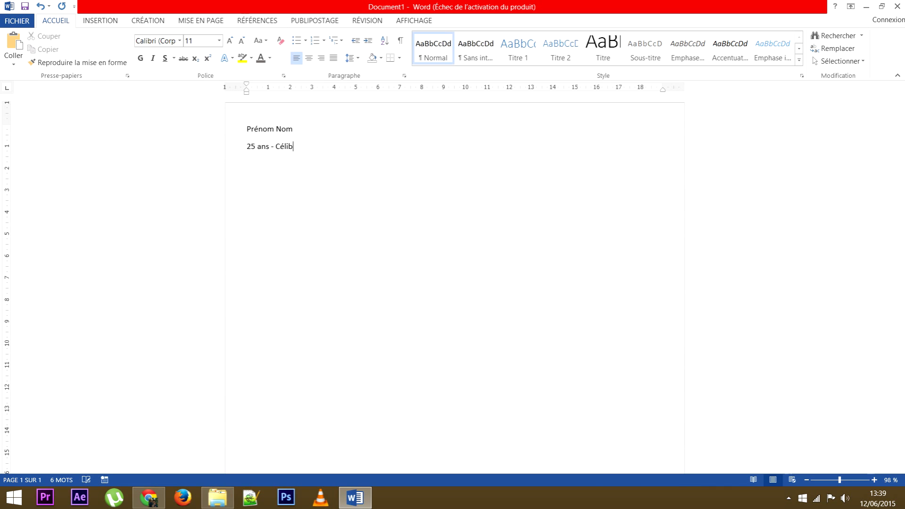
{"action": "type", "text": "ataire - "}
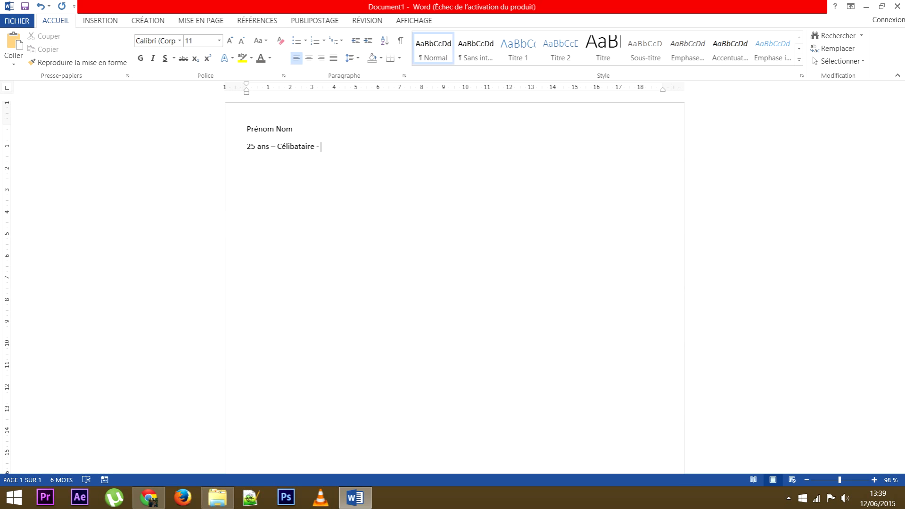
{"action": "type", "text": "Permis B"}
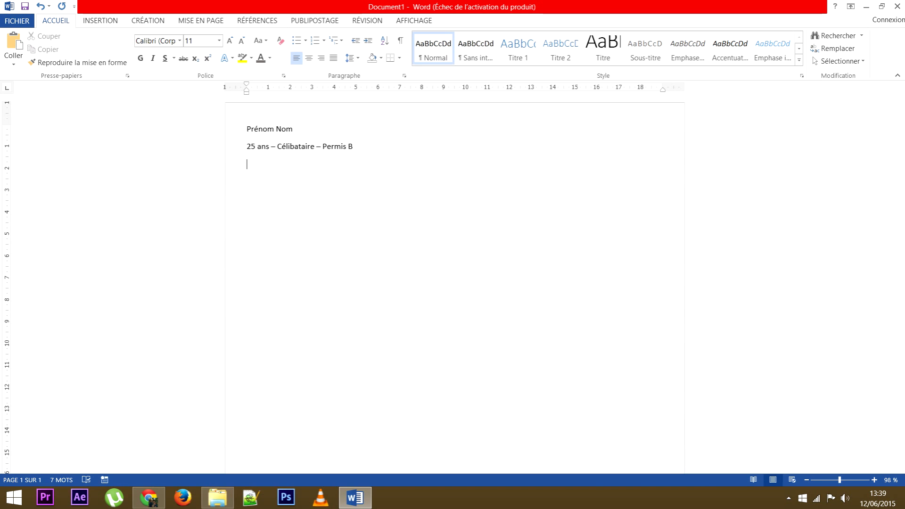
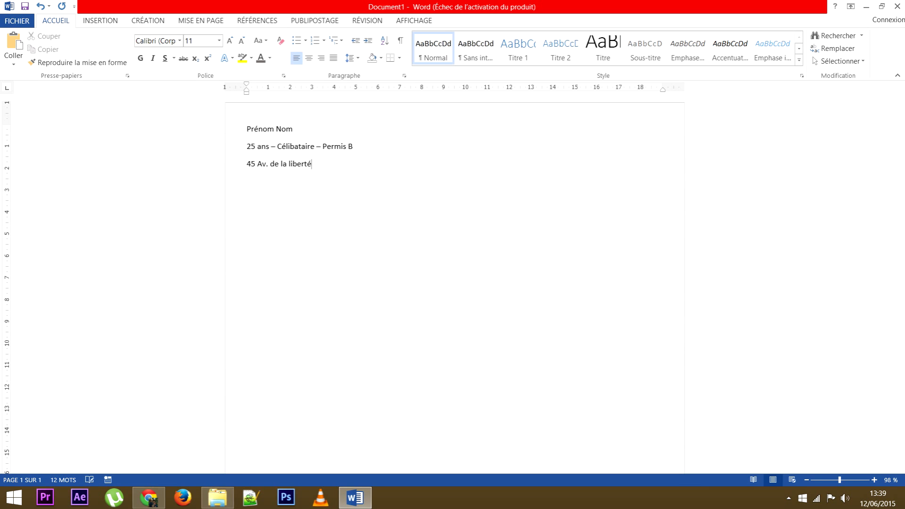
Add the street address, postal code and city, the two phone numbers and the e-mail address.
{"action": "key", "text": "Return"}
{"action": "key", "text": "BackSpace"}
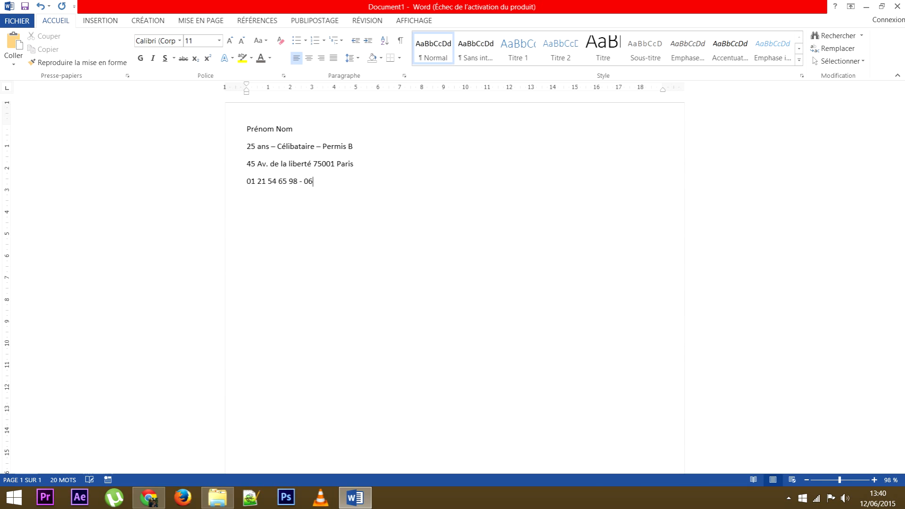
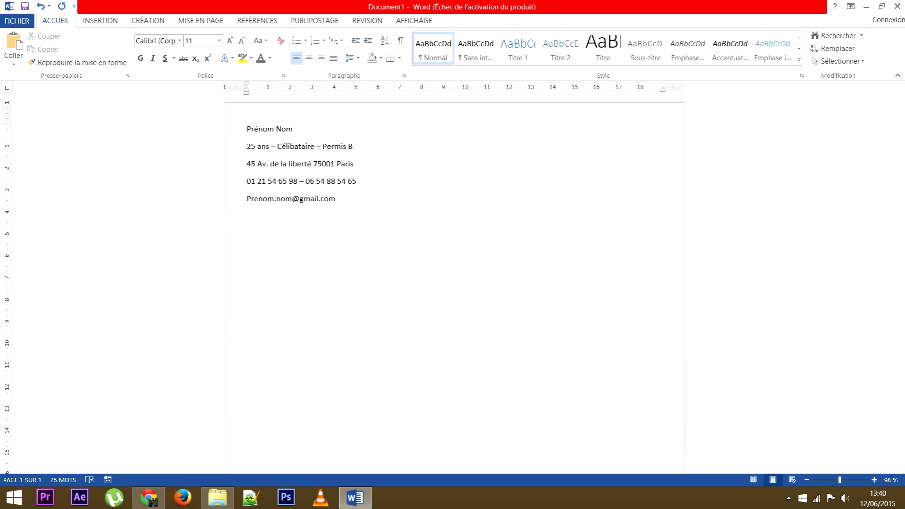
End the e-mail line and bring up AutoCorrect options for its automatic hyperlink.
{"action": "key", "text": "Return"}
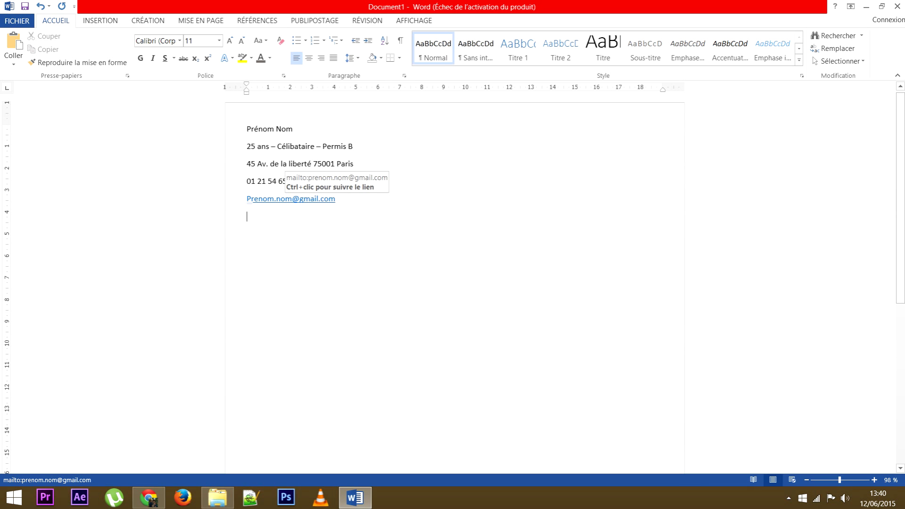
{"action": "mouse_move", "coordinate": [252, 207]}
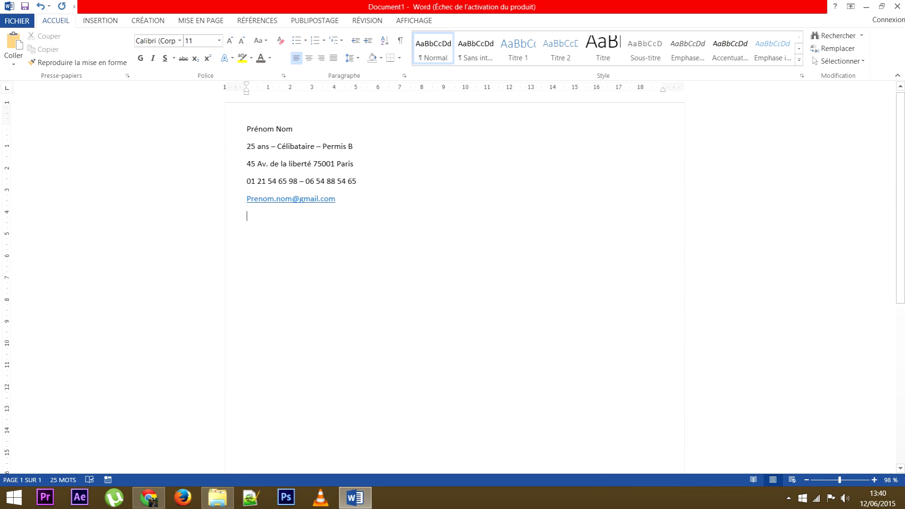
{"action": "left_click", "coordinate": [258, 208]}
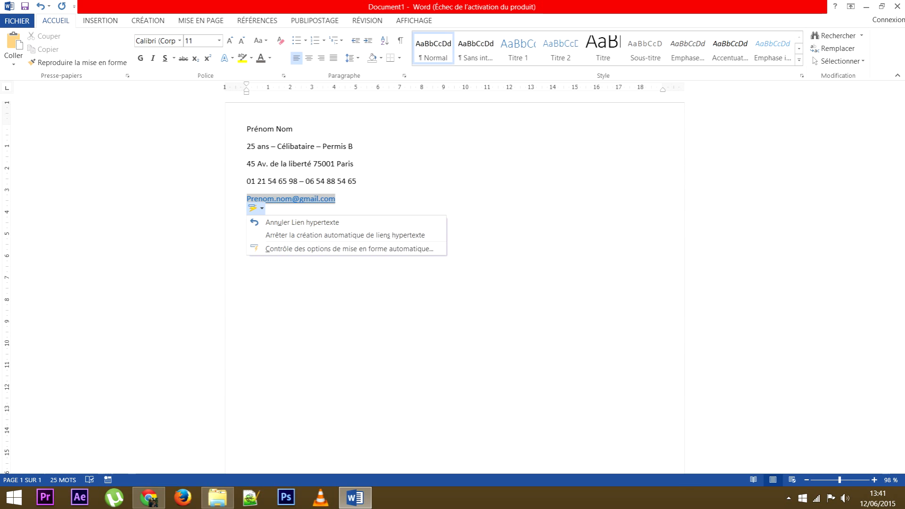
Remove the automatic hyperlink from the e-mail address.
{"action": "key", "text": "Escape"}
{"action": "right_click", "coordinate": [300, 198]}
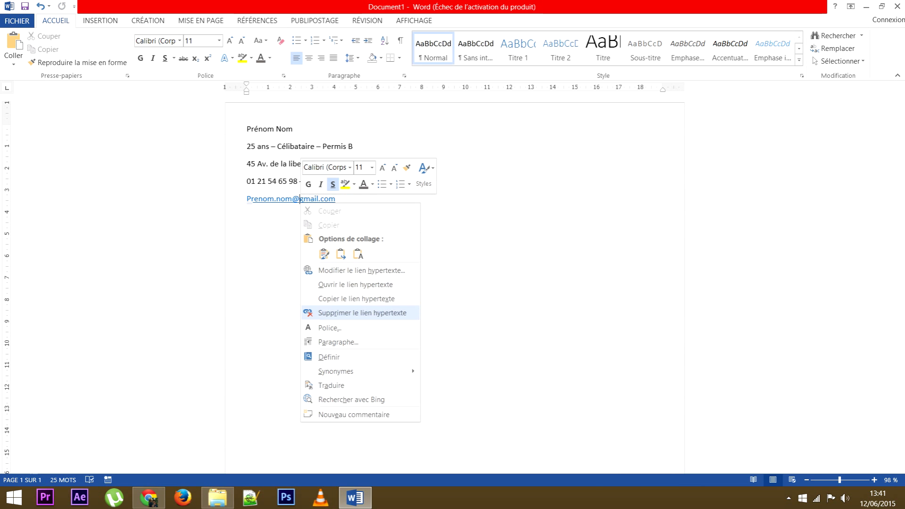
{"action": "left_click", "coordinate": [362, 313]}
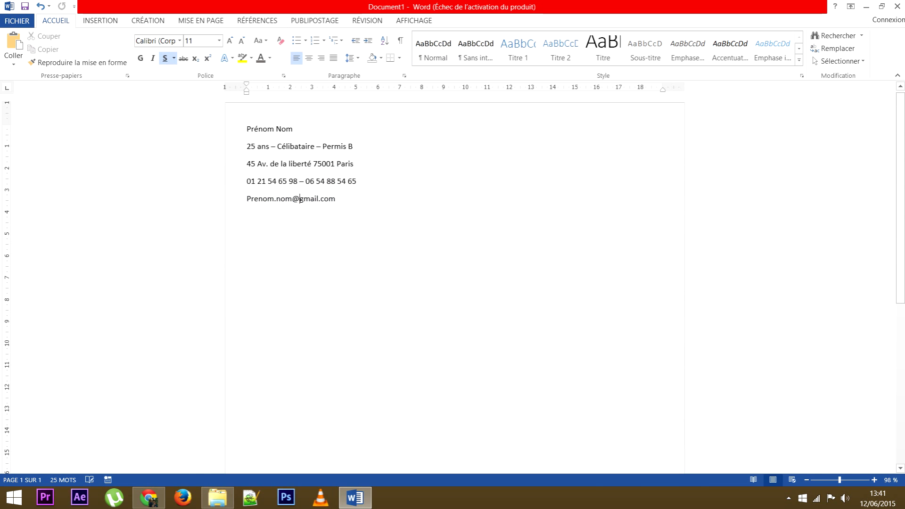
Make the e-mail's first letter lowercase 'p' and select the name line.
{"action": "left_click_drag", "start_coordinate": [251, 198], "coordinate": [246, 198]}
{"action": "type", "text": "p"}
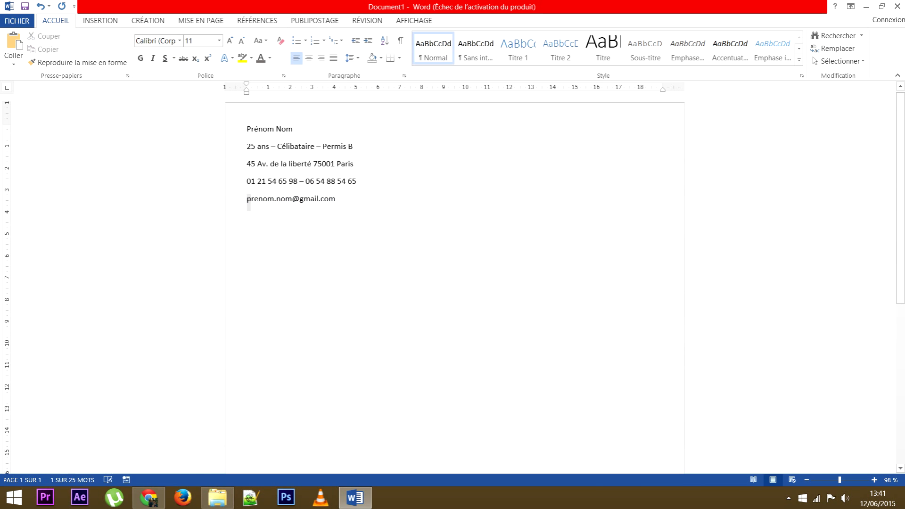
{"action": "key", "text": "Down"}
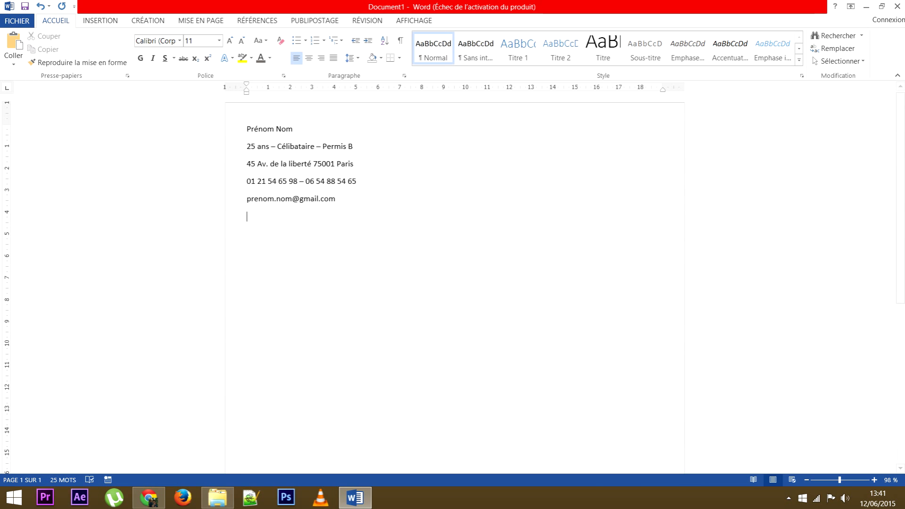
{"action": "left_click_drag", "start_coordinate": [246, 128], "coordinate": [297, 131]}
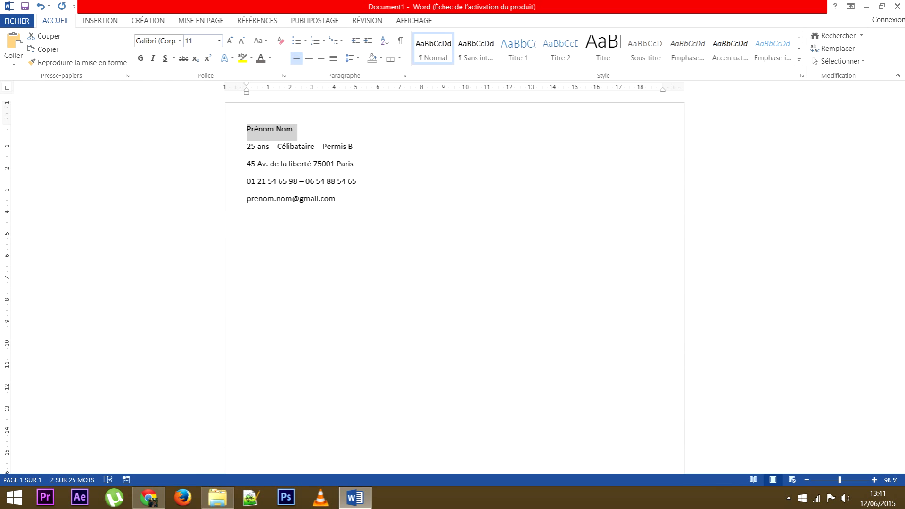
Set the name line to Century Gothic, then browse the font list again.
{"action": "left_click", "coordinate": [179, 41]}
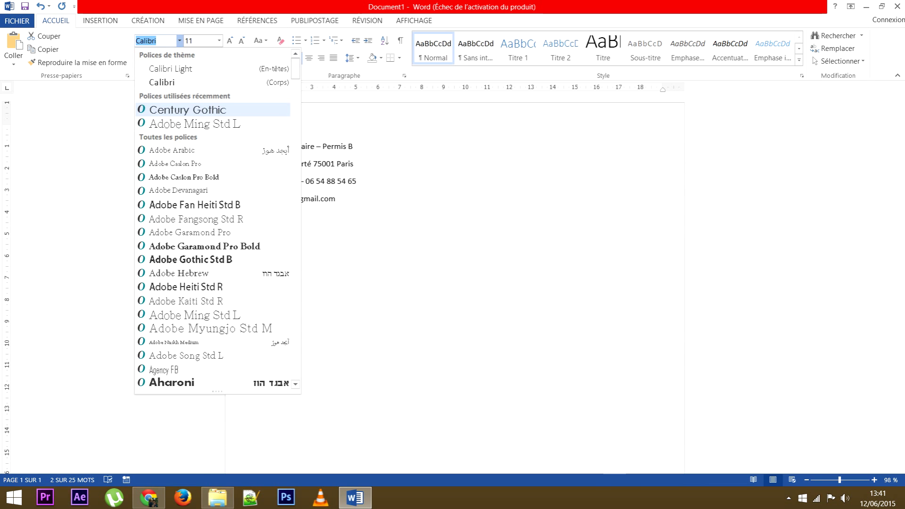
{"action": "left_click", "coordinate": [188, 110]}
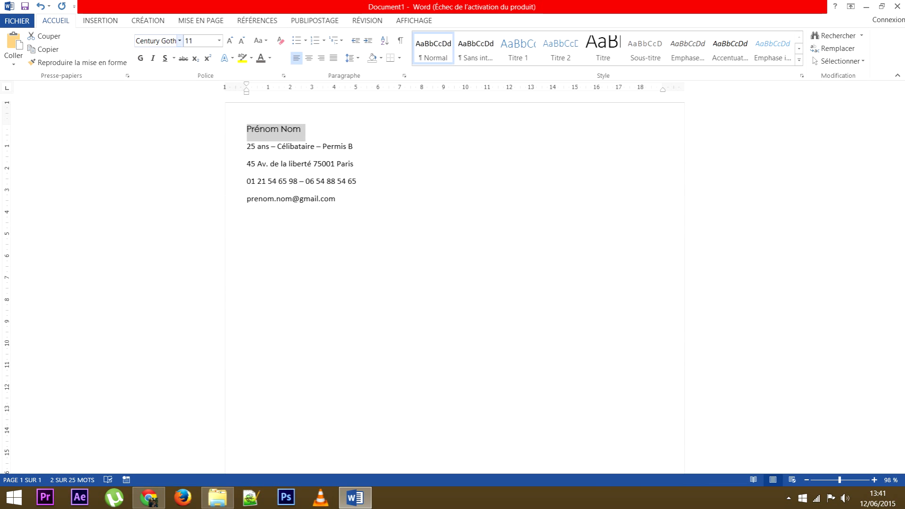
{"action": "left_click", "coordinate": [179, 40]}
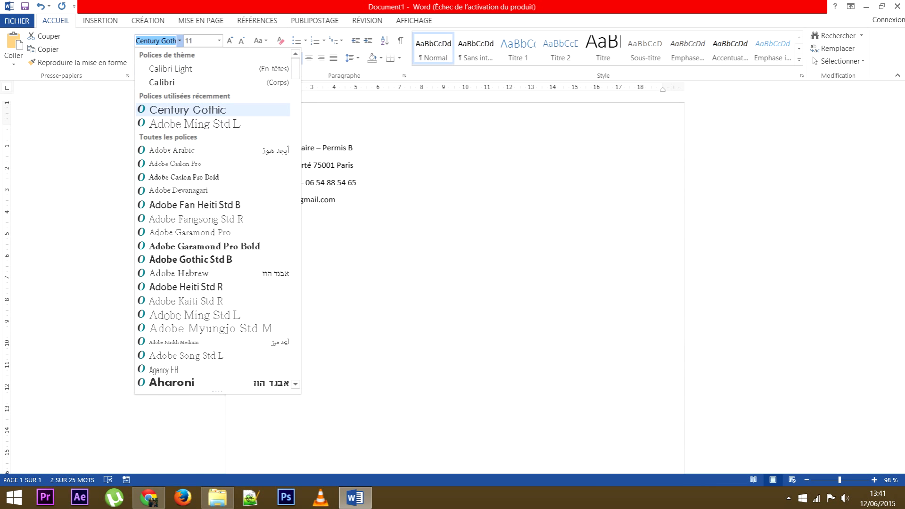
{"action": "scroll", "coordinate": [212, 246], "scroll_direction": "down", "scroll_amount": 6}
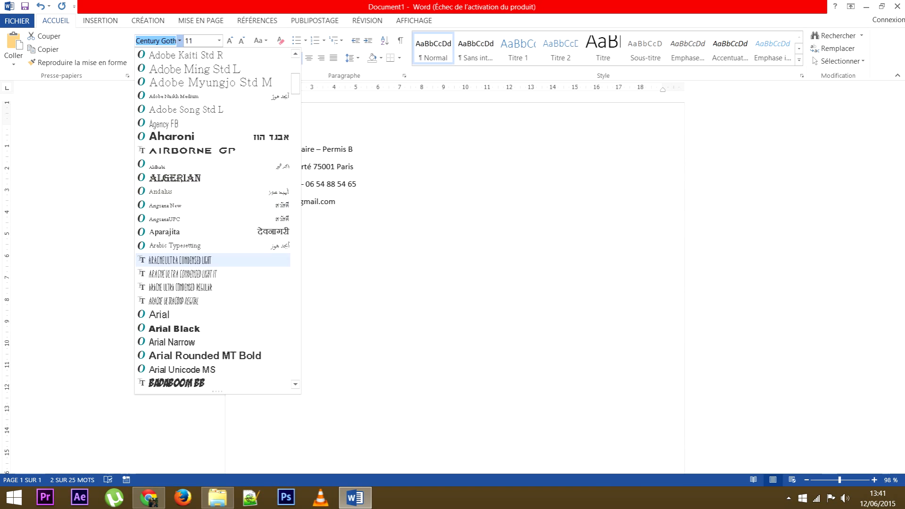
{"action": "scroll", "coordinate": [212, 259], "scroll_direction": "down", "scroll_amount": 6}
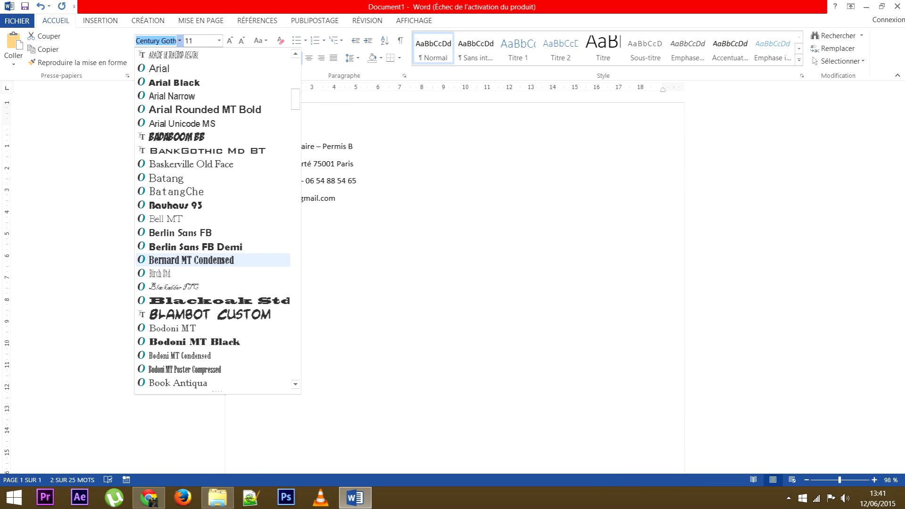
{"action": "scroll", "coordinate": [213, 260], "scroll_direction": "down", "scroll_amount": 2}
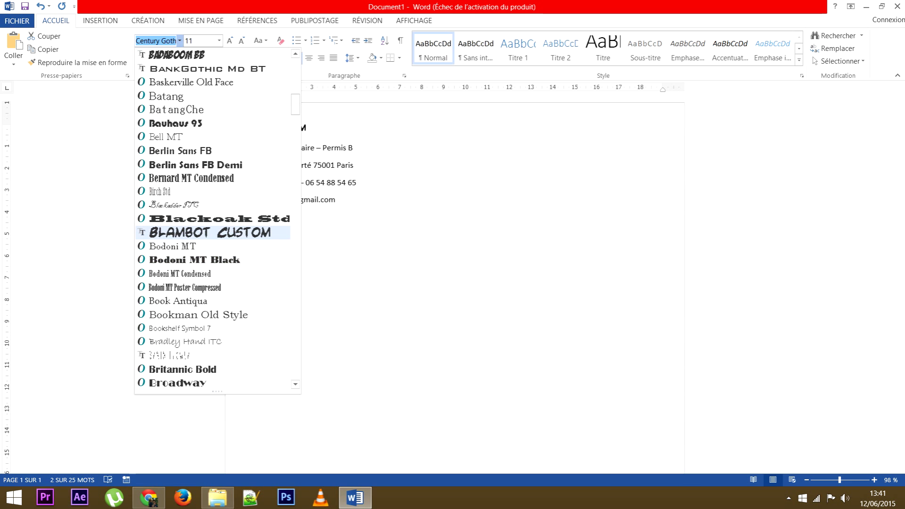
{"action": "scroll", "coordinate": [212, 232], "scroll_direction": "down", "scroll_amount": 1}
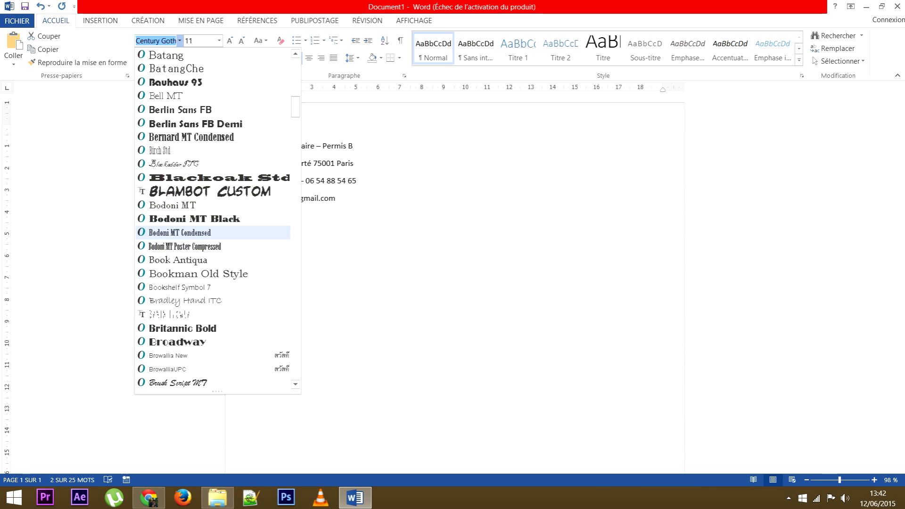
{"action": "scroll", "coordinate": [212, 273], "scroll_direction": "down", "scroll_amount": 1}
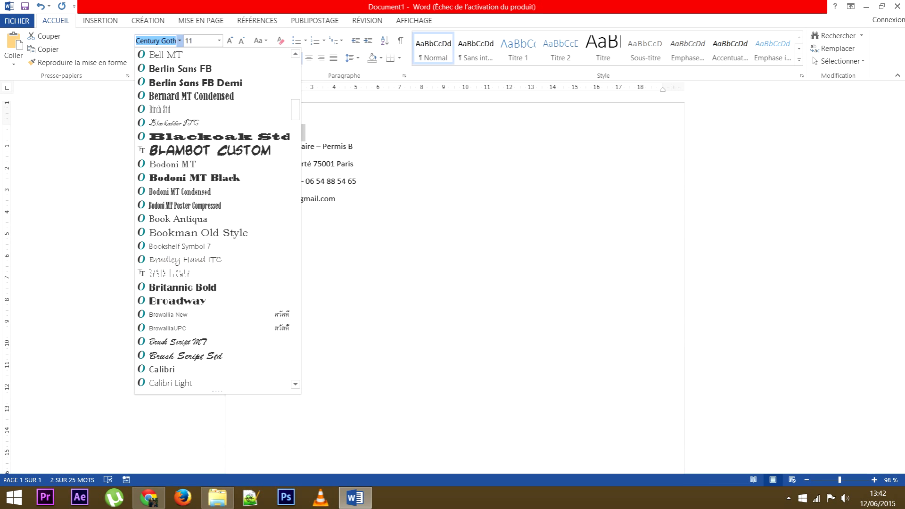
{"action": "key", "text": "Escape"}
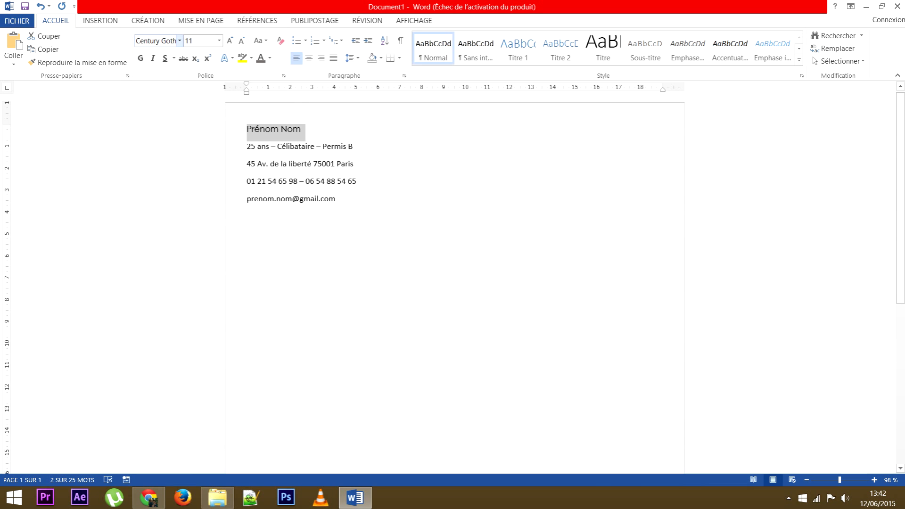
{"action": "left_click", "coordinate": [180, 41]}
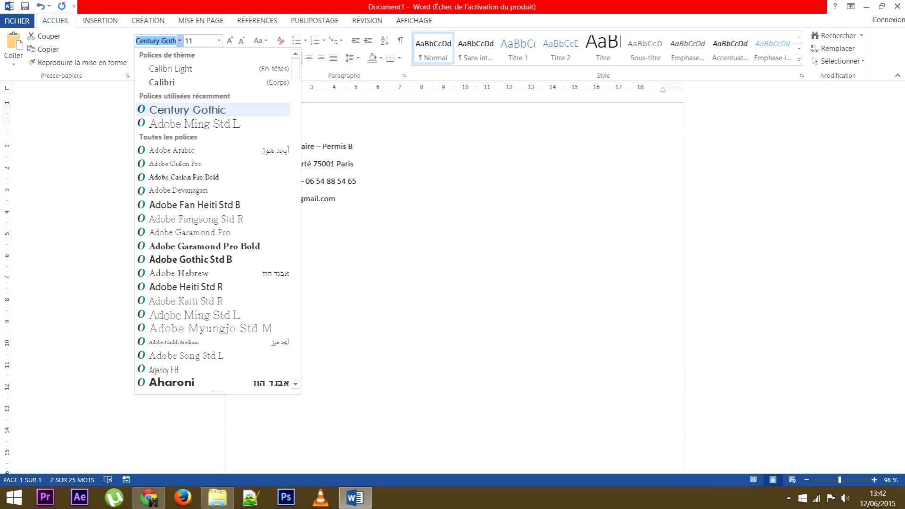
Confirm Century Gothic for the name and compare it with the Calibri contact lines.
{"action": "key", "text": "Return"}
{"action": "left_click_drag", "start_coordinate": [339, 198], "coordinate": [246, 129]}
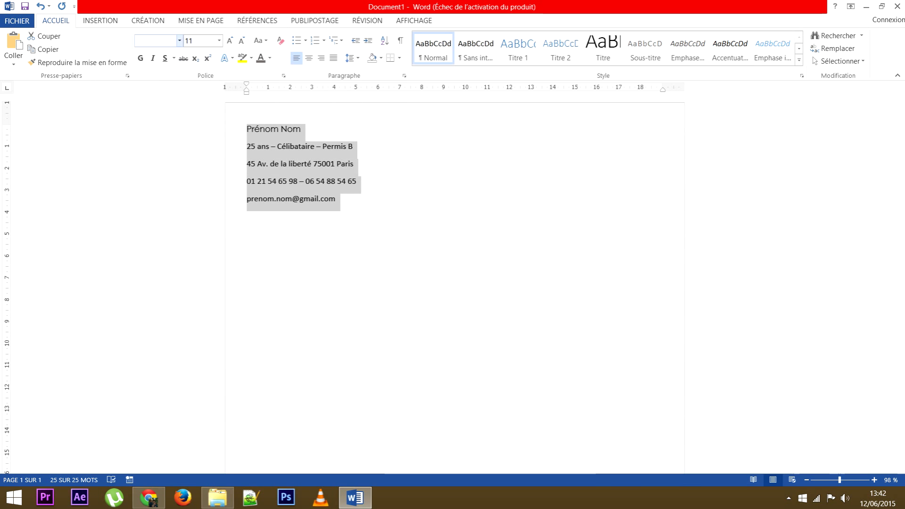
{"action": "left_click", "coordinate": [293, 181]}
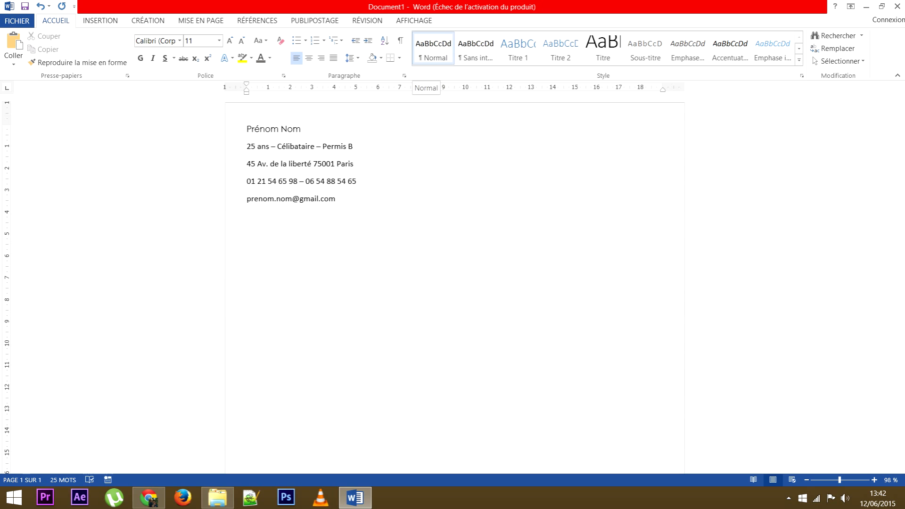
Change the Normal style font to Century Gothic so every contact line matches.
{"action": "right_click", "coordinate": [439, 47]}
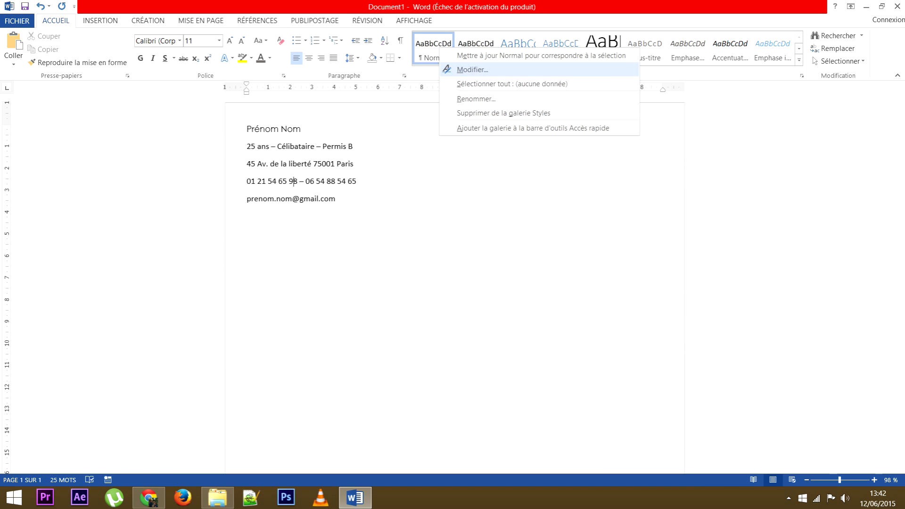
{"action": "left_click", "coordinate": [472, 69]}
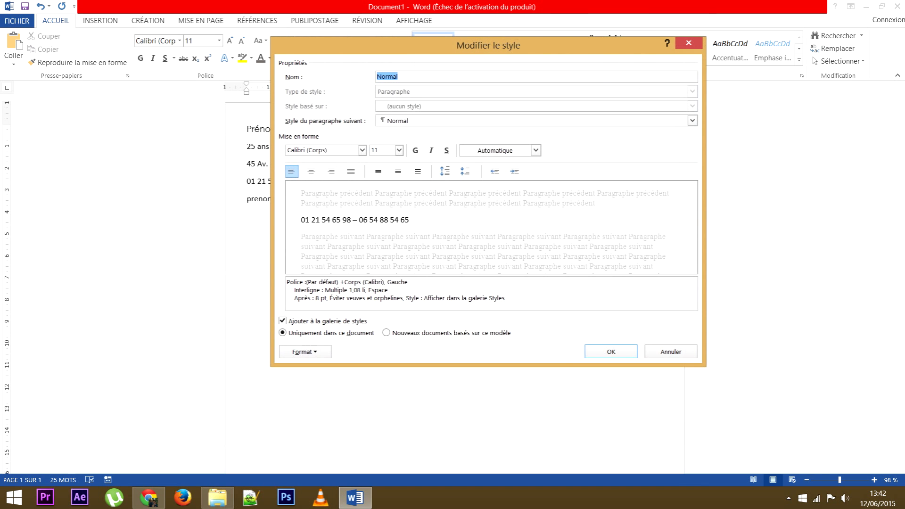
{"action": "left_click", "coordinate": [362, 150]}
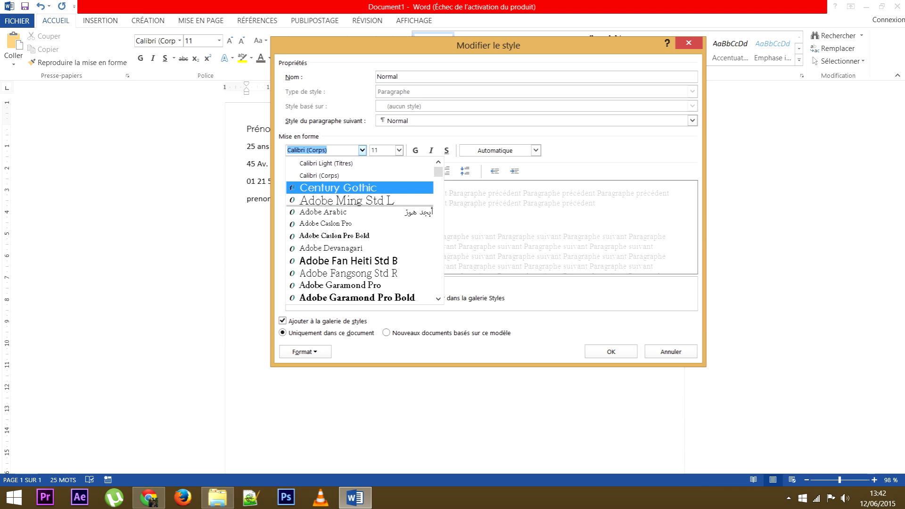
{"action": "left_click", "coordinate": [292, 187]}
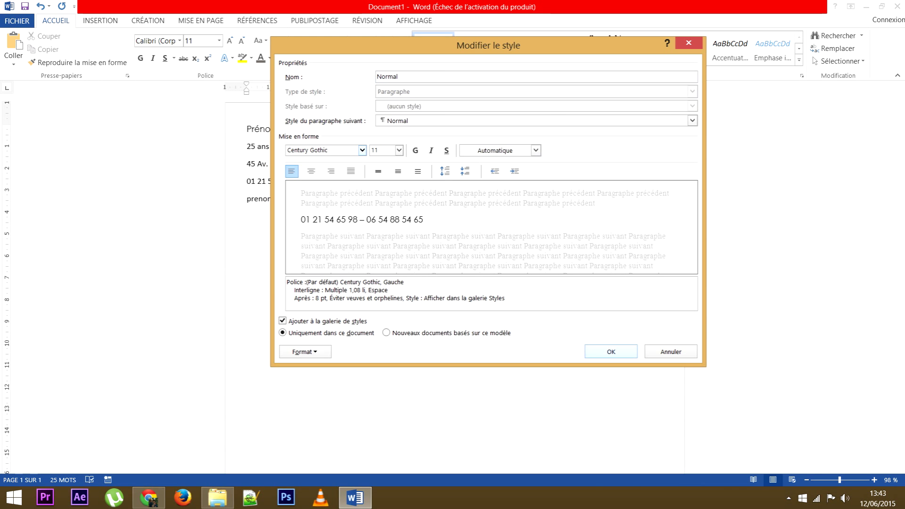
{"action": "left_click", "coordinate": [610, 352]}
{"action": "left_click_drag", "start_coordinate": [357, 200], "coordinate": [247, 129]}
{"action": "left_click", "coordinate": [324, 181]}
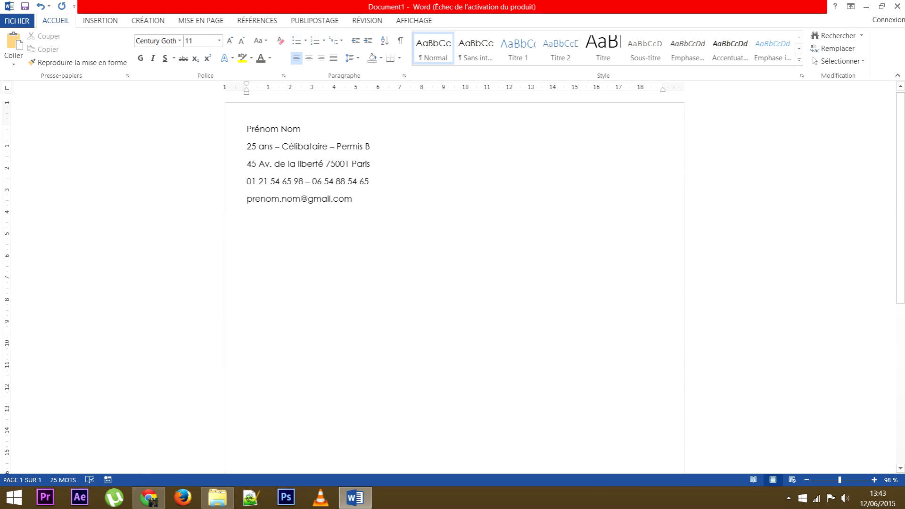
Select Prénom Nom and try the font size list and grow/shrink buttons.
{"action": "left_click_drag", "start_coordinate": [304, 128], "coordinate": [246, 129]}
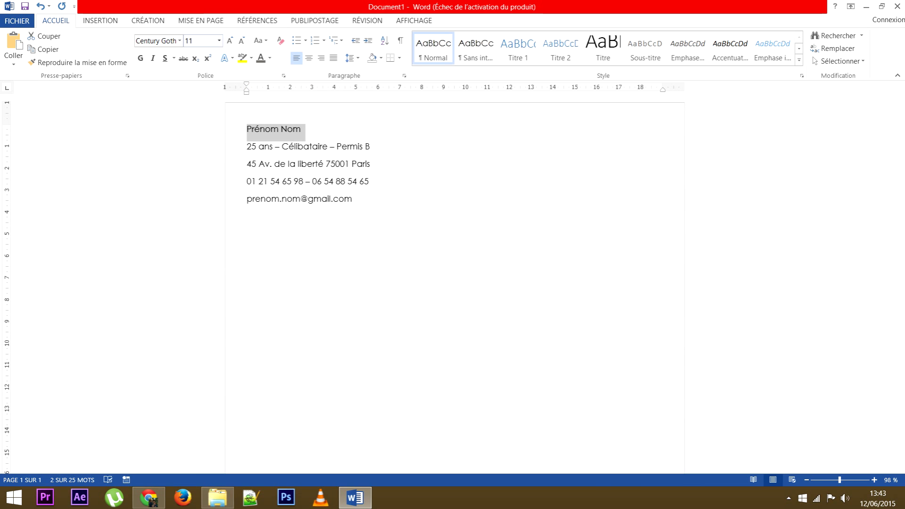
{"action": "left_click", "coordinate": [219, 40]}
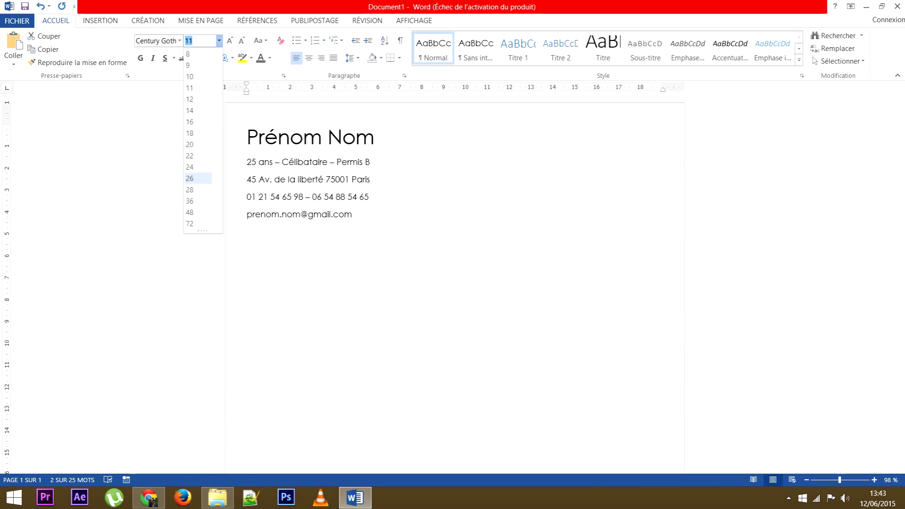
{"action": "key", "text": "Escape"}
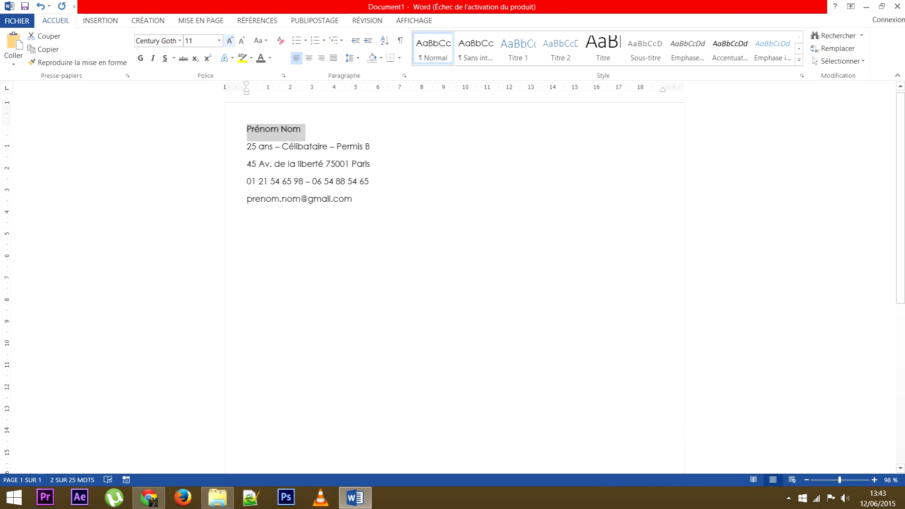
{"action": "left_click", "coordinate": [241, 40]}
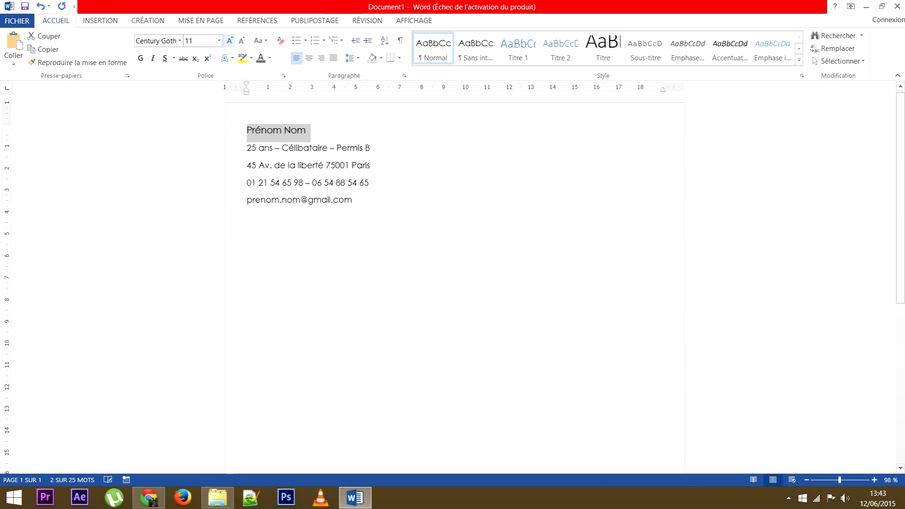
{"action": "left_click", "coordinate": [230, 41]}
{"action": "left_click", "coordinate": [230, 41]}
{"action": "left_click", "coordinate": [241, 40]}
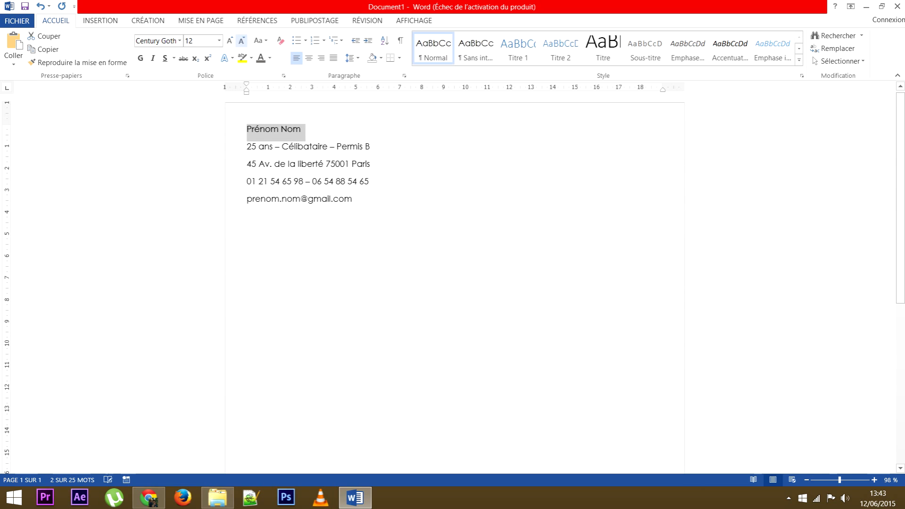
Grow the name step by step until it reads 24 pt.
{"action": "left_click", "coordinate": [229, 41]}
{"action": "left_click", "coordinate": [230, 41]}
{"action": "left_click", "coordinate": [230, 40]}
{"action": "left_click", "coordinate": [229, 41]}
{"action": "left_click", "coordinate": [230, 40]}
{"action": "left_click", "coordinate": [230, 40]}
{"action": "left_click", "coordinate": [230, 41]}
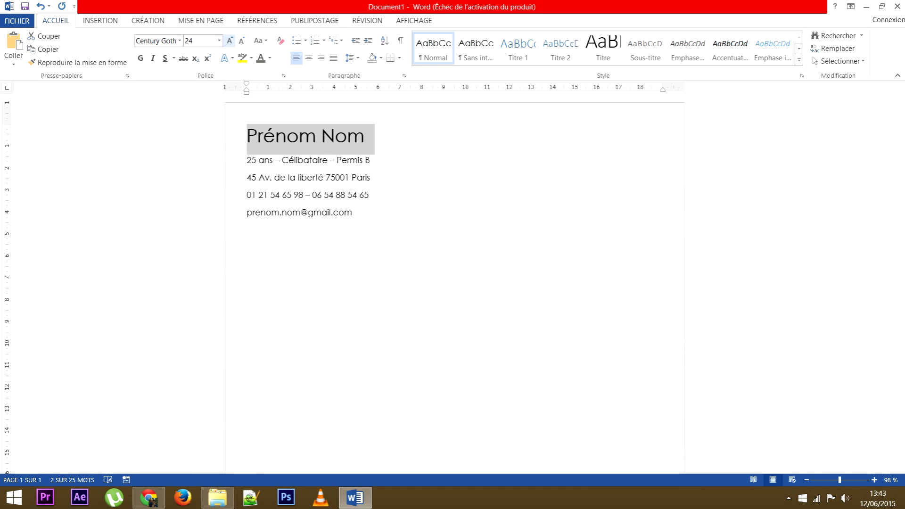
{"action": "left_click", "coordinate": [242, 40]}
{"action": "left_click", "coordinate": [241, 41]}
{"action": "left_click", "coordinate": [230, 41]}
{"action": "left_click", "coordinate": [229, 41]}
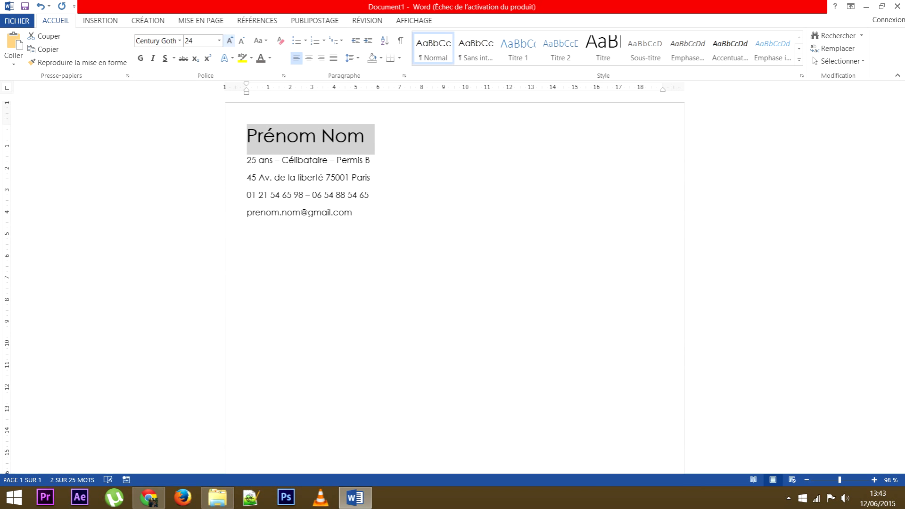
{"action": "left_click", "coordinate": [230, 40]}
{"action": "left_click", "coordinate": [241, 41]}
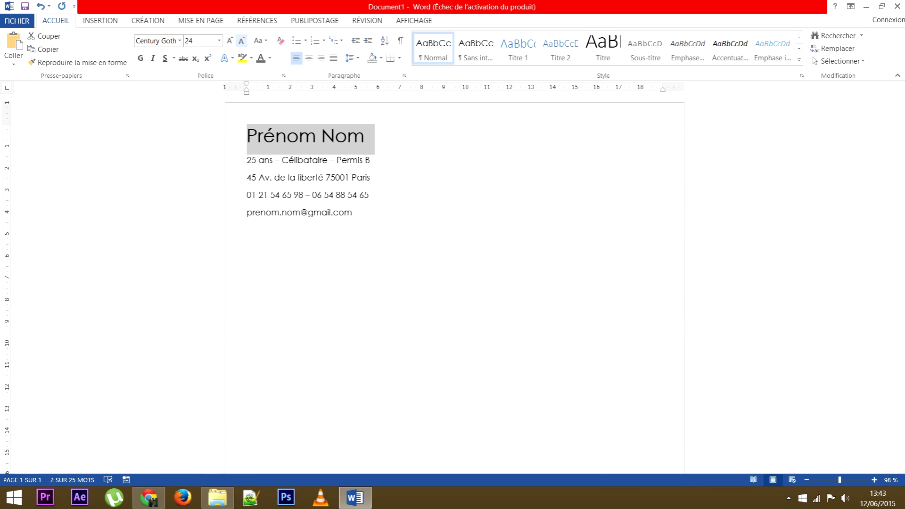
{"action": "left_click", "coordinate": [272, 177]}
{"action": "left_click_drag", "start_coordinate": [247, 136], "coordinate": [370, 161]}
{"action": "left_click", "coordinate": [333, 212]}
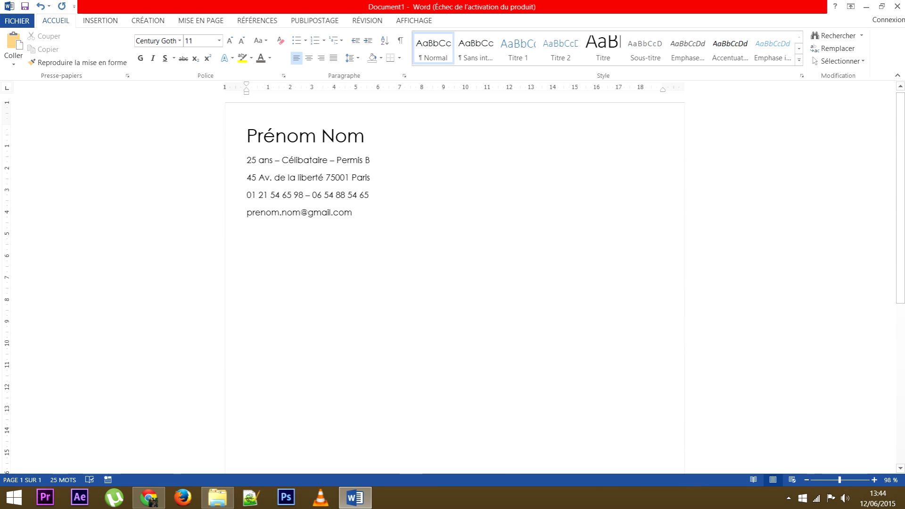
Set spacing after to 0 pt for the address, phone and e-mail lines.
{"action": "left_click_drag", "start_coordinate": [247, 178], "coordinate": [357, 213]}
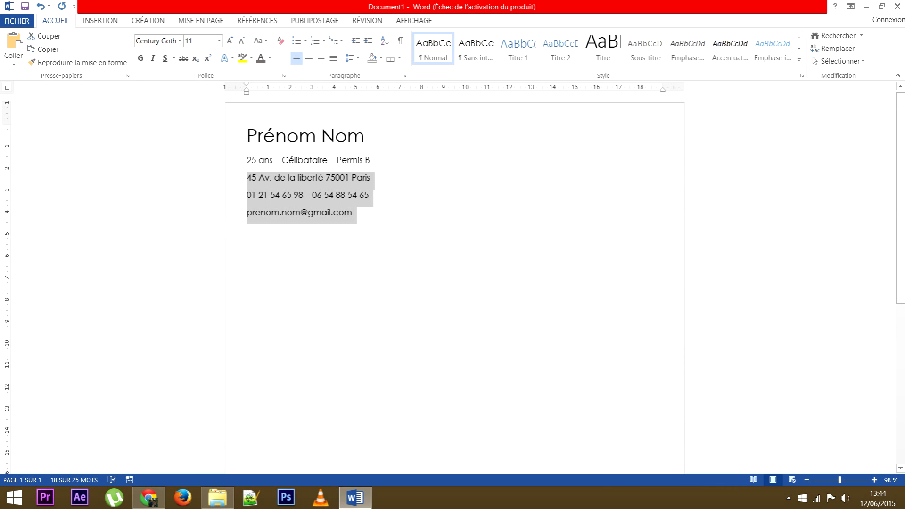
{"action": "left_click", "coordinate": [249, 227]}
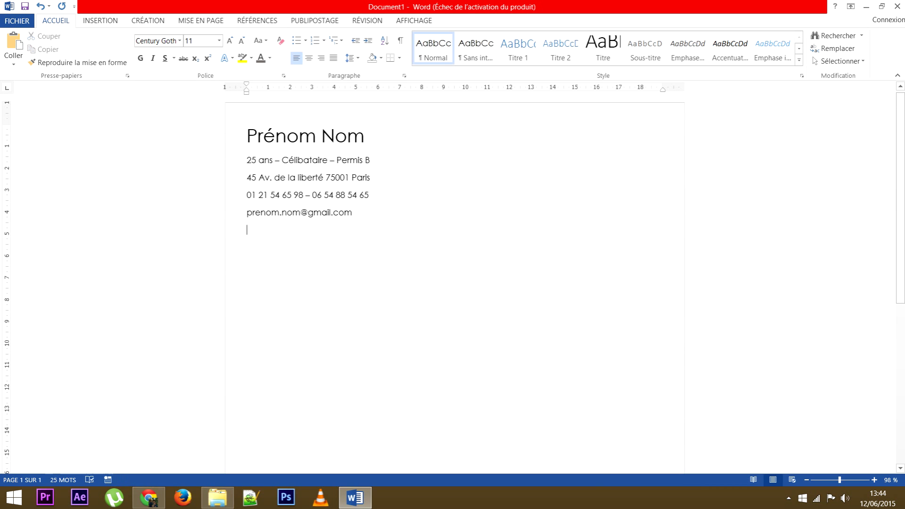
{"action": "left_click_drag", "start_coordinate": [354, 212], "coordinate": [247, 178]}
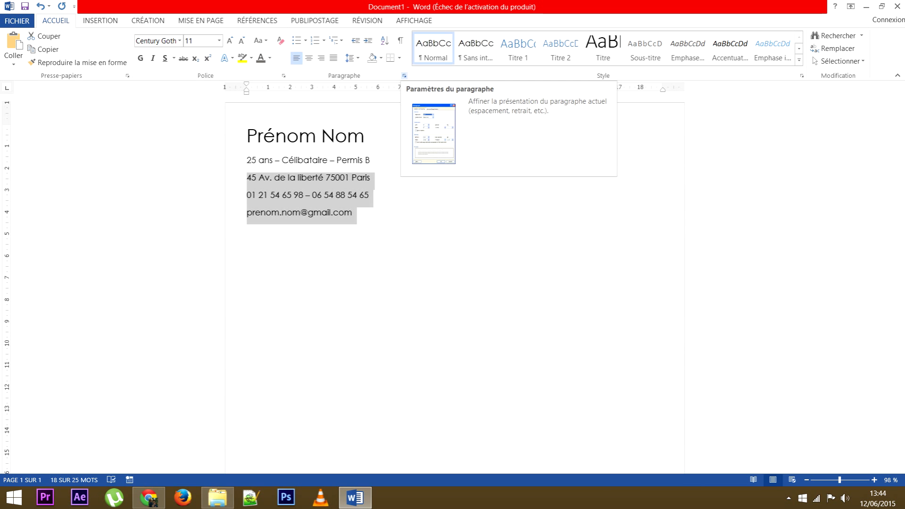
{"action": "left_click", "coordinate": [404, 75]}
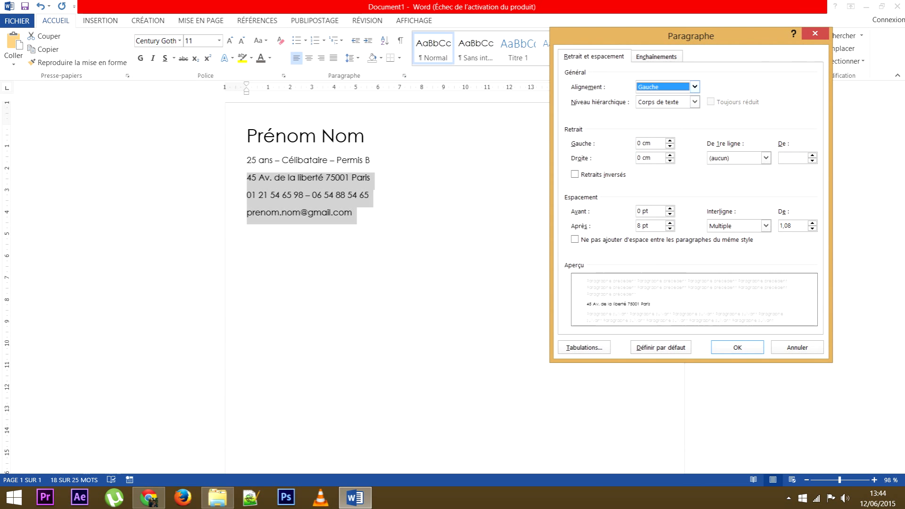
{"action": "left_click_drag", "start_coordinate": [691, 36], "coordinate": [548, 112]}
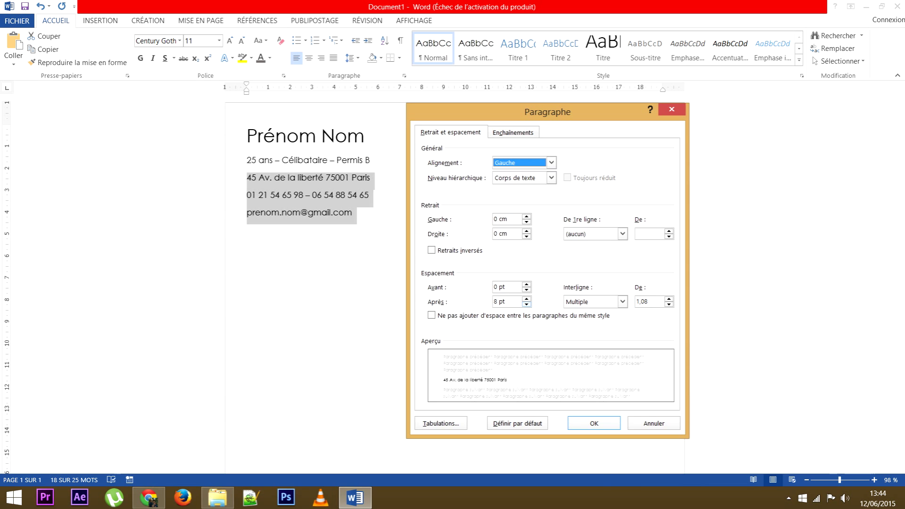
{"action": "left_click", "coordinate": [495, 301]}
{"action": "key", "text": "Delete"}
{"action": "type", "text": "0"}
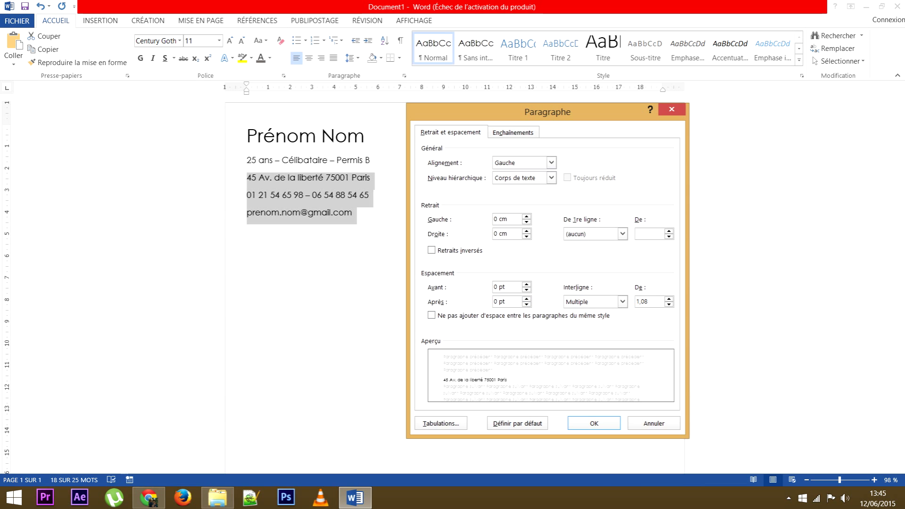
{"action": "left_click", "coordinate": [594, 424]}
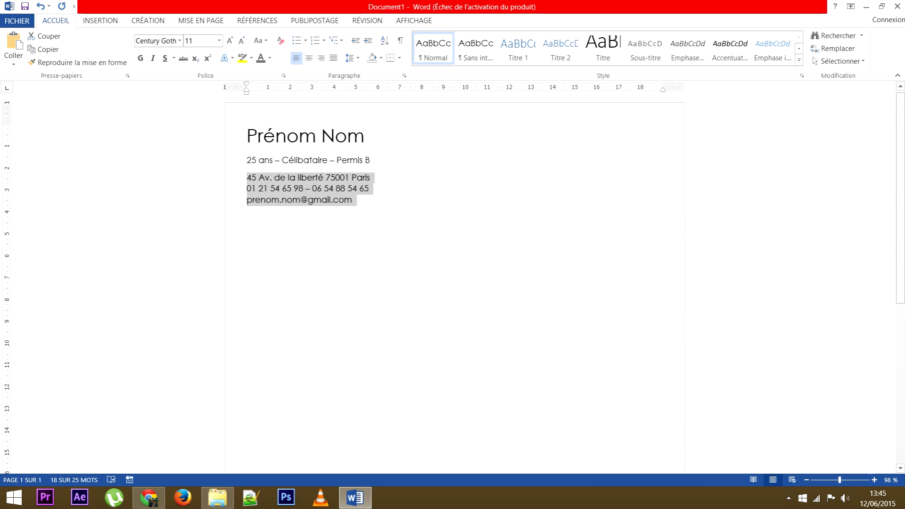
Select the Prénom Nom line.
{"action": "left_click", "coordinate": [365, 136]}
{"action": "key", "text": "shift+Down"}
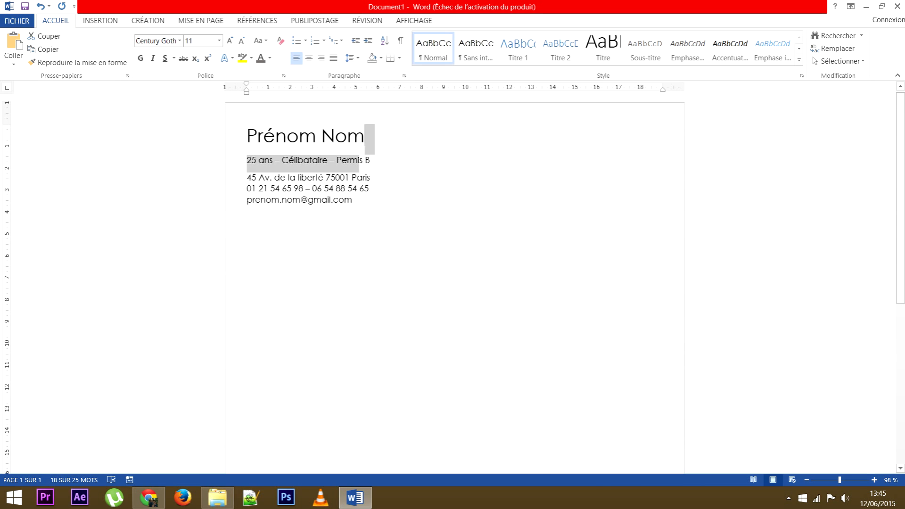
{"action": "key", "text": "shift+Up"}
{"action": "key", "text": "Home"}
{"action": "key", "text": "shift+Right"}
{"action": "key", "text": "shift+Right"}
{"action": "key", "text": "shift+Right"}
{"action": "key", "text": "shift+Right"}
{"action": "key", "text": "shift+Right"}
{"action": "key", "text": "shift+Right"}
{"action": "key", "text": "shift+Right"}
{"action": "key", "text": "shift+Right"}
{"action": "key", "text": "shift+Right"}
{"action": "key", "text": "shift+Right"}
{"action": "key", "text": "shift+Right"}
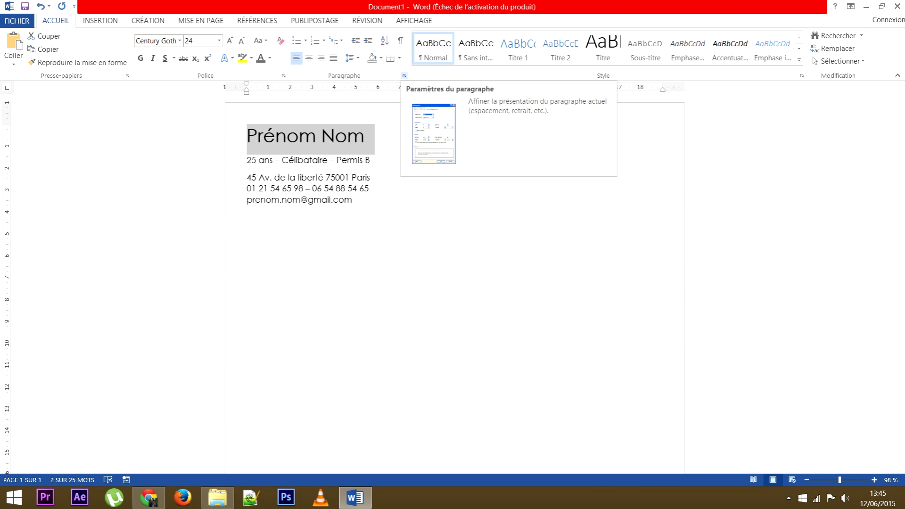
Reduce the name's spacing after from 8 pt to 0 pt in the Paragraph dialog.
{"action": "left_click", "coordinate": [404, 76]}
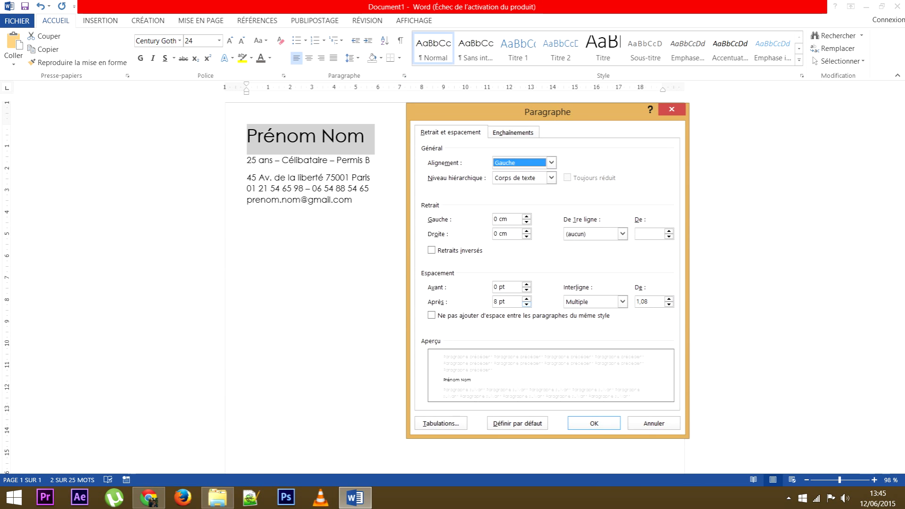
{"action": "left_click", "coordinate": [527, 304]}
{"action": "left_click", "coordinate": [527, 304]}
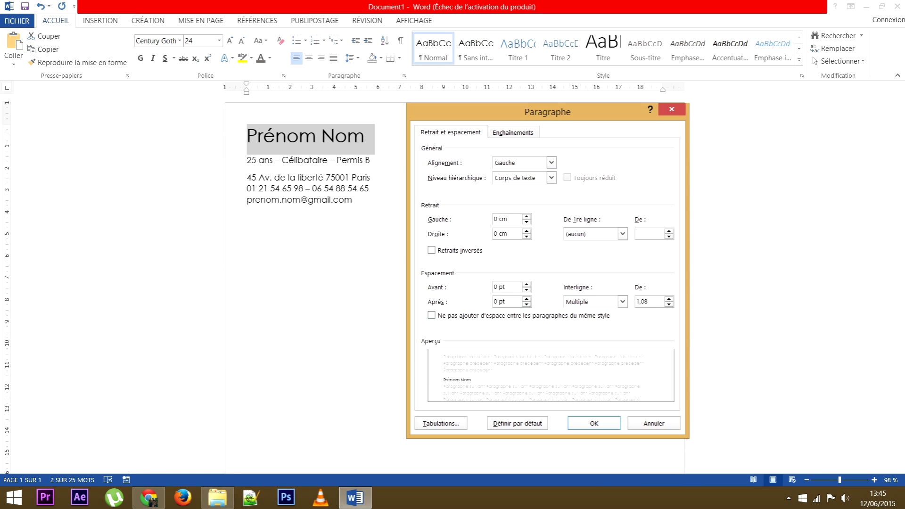
{"action": "left_click", "coordinate": [594, 423]}
{"action": "left_click", "coordinate": [348, 182]}
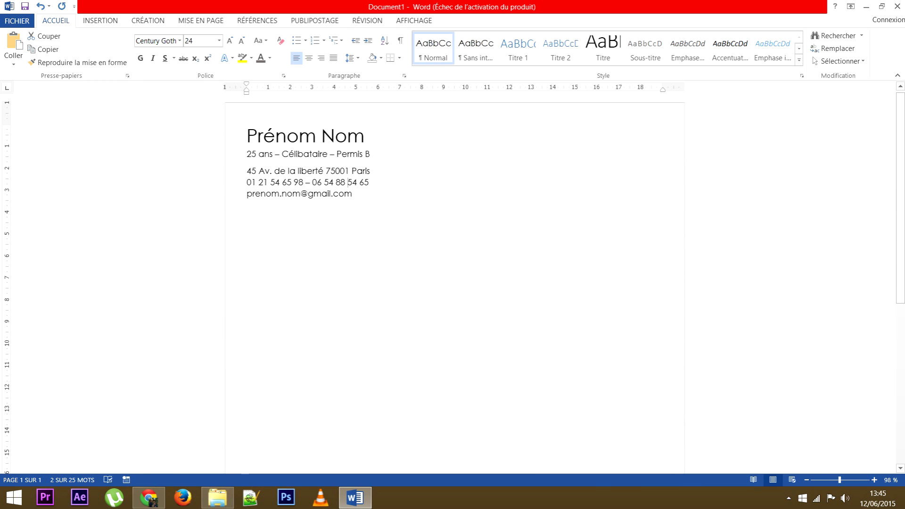
{"action": "left_click_drag", "start_coordinate": [276, 135], "coordinate": [301, 156]}
{"action": "left_click", "coordinate": [247, 205]}
{"action": "left_click_drag", "start_coordinate": [247, 206], "coordinate": [247, 132]}
{"action": "left_click", "coordinate": [322, 193]}
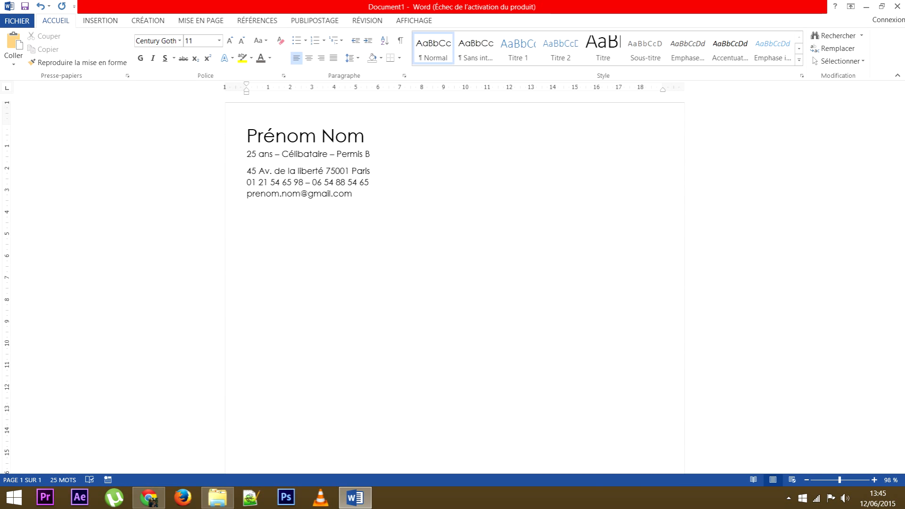
Select all five header lines and centre them, after briefly trying right alignment.
{"action": "left_click_drag", "start_coordinate": [356, 194], "coordinate": [247, 130]}
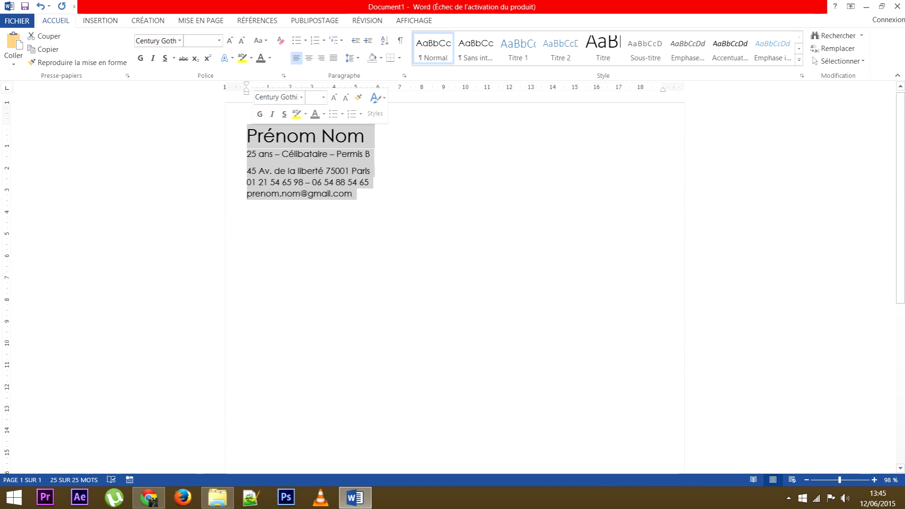
{"action": "left_click", "coordinate": [275, 136]}
{"action": "left_click_drag", "start_coordinate": [275, 136], "coordinate": [353, 196]}
{"action": "left_click", "coordinate": [324, 182]}
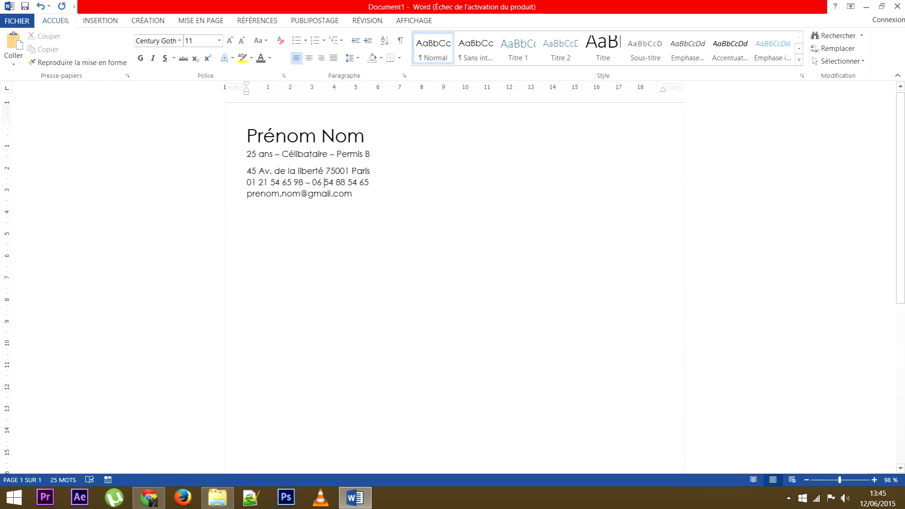
{"action": "key", "text": "ctrl+Home"}
{"action": "key", "text": "shift+Down"}
{"action": "key", "text": "shift+Down"}
{"action": "key", "text": "shift+Down"}
{"action": "key", "text": "shift+Down"}
{"action": "key", "text": "shift+Down"}
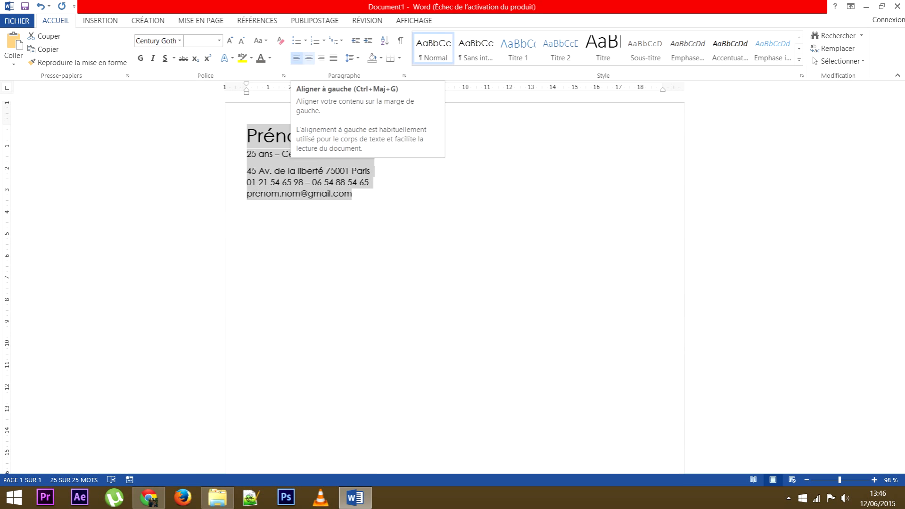
{"action": "left_click", "coordinate": [321, 58]}
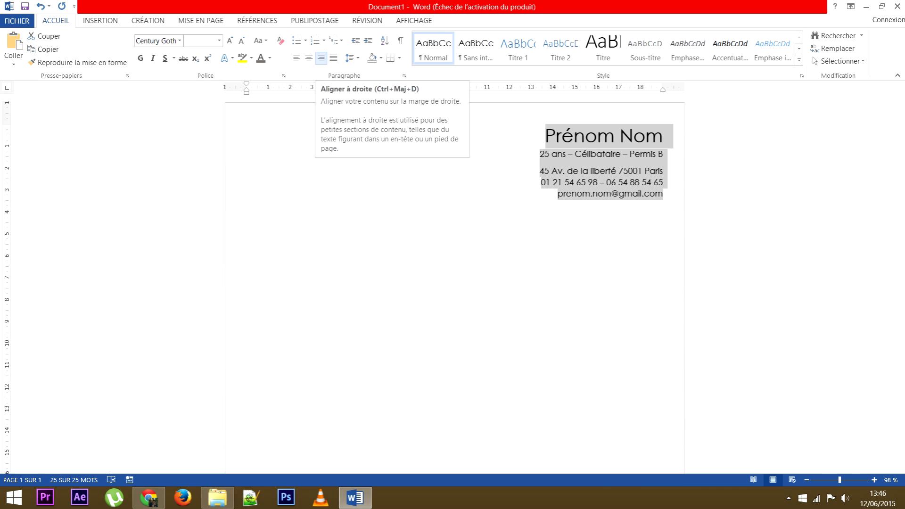
{"action": "left_click", "coordinate": [309, 58]}
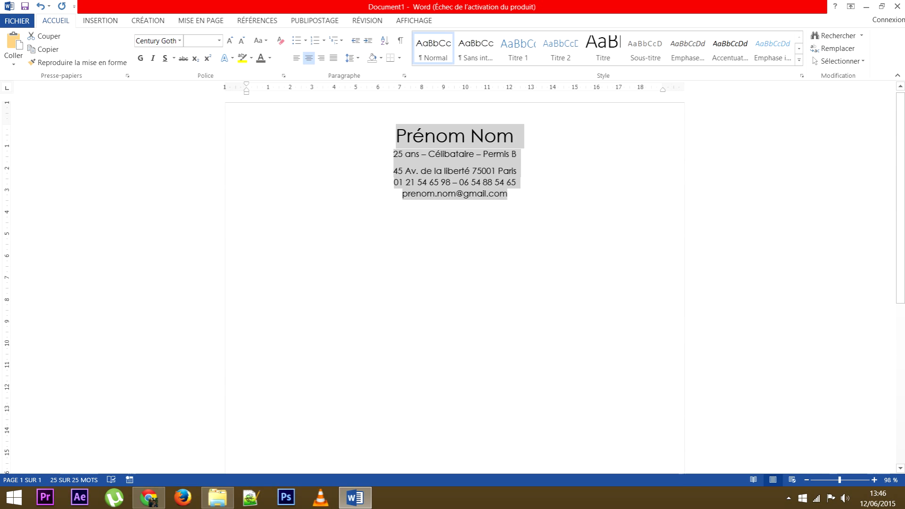
{"action": "left_click", "coordinate": [394, 154]}
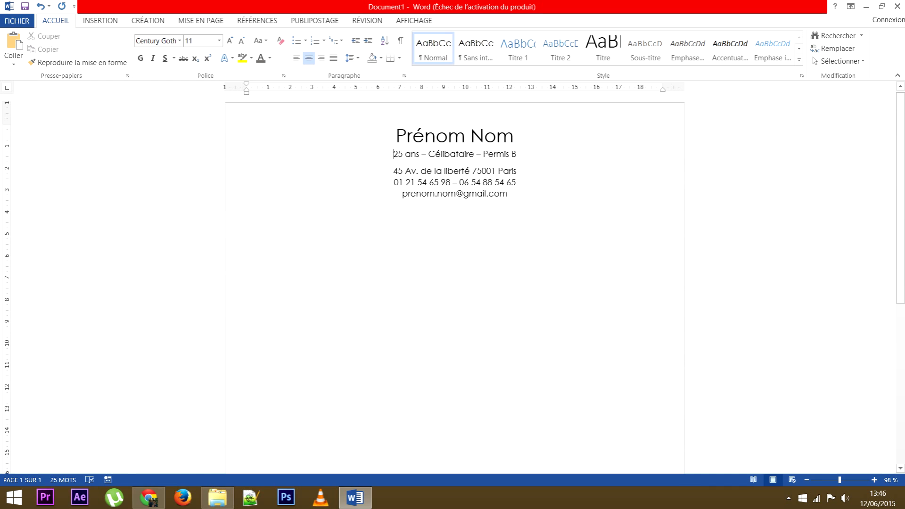
Select the Prénom Nom line and set its underline to Aucune (none).
{"action": "key", "text": "Up"}
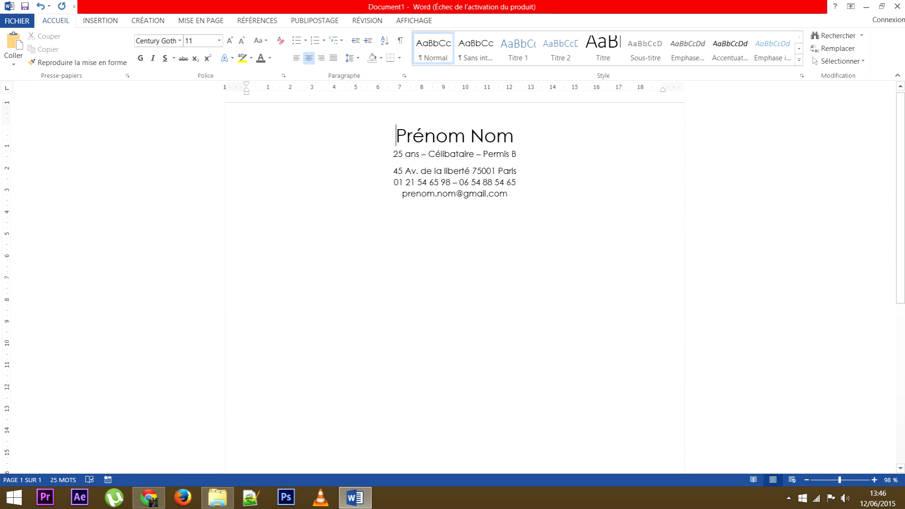
{"action": "key", "text": "shift+Right"}
{"action": "key", "text": "shift+Right"}
{"action": "key", "text": "shift+Right"}
{"action": "key", "text": "shift+Right"}
{"action": "key", "text": "shift+Right"}
{"action": "key", "text": "shift+Right"}
{"action": "key", "text": "shift+Right"}
{"action": "key", "text": "shift+Right"}
{"action": "key", "text": "shift+Right"}
{"action": "key", "text": "shift+Right"}
{"action": "key", "text": "shift+Right"}
{"action": "key", "text": "Left"}
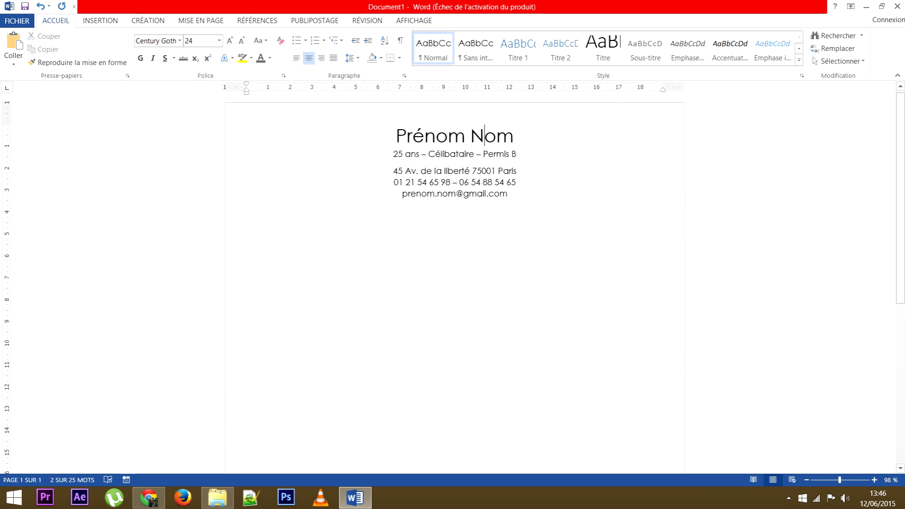
{"action": "key", "text": "shift+End"}
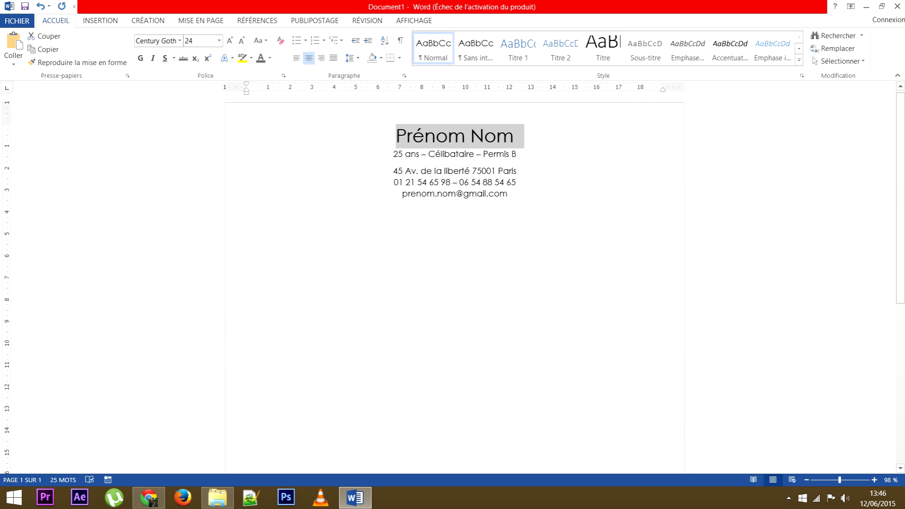
{"action": "left_click", "coordinate": [173, 58]}
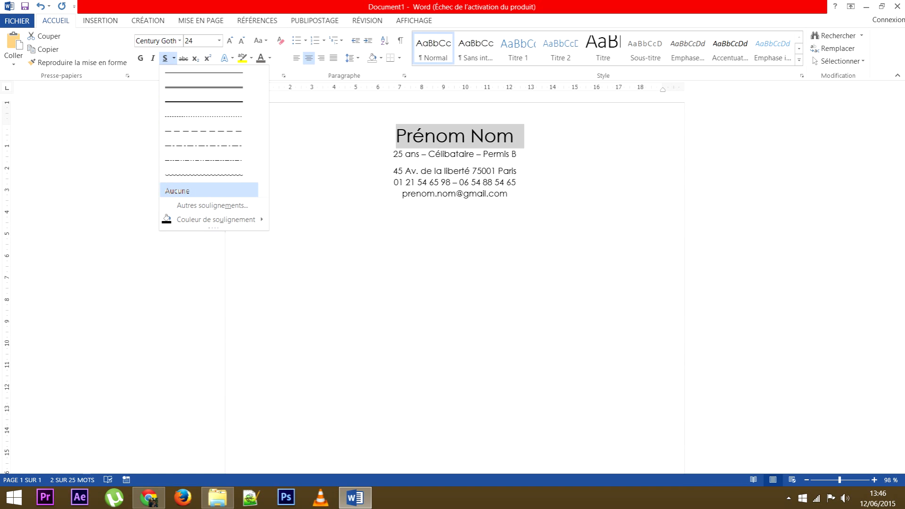
{"action": "left_click", "coordinate": [177, 190]}
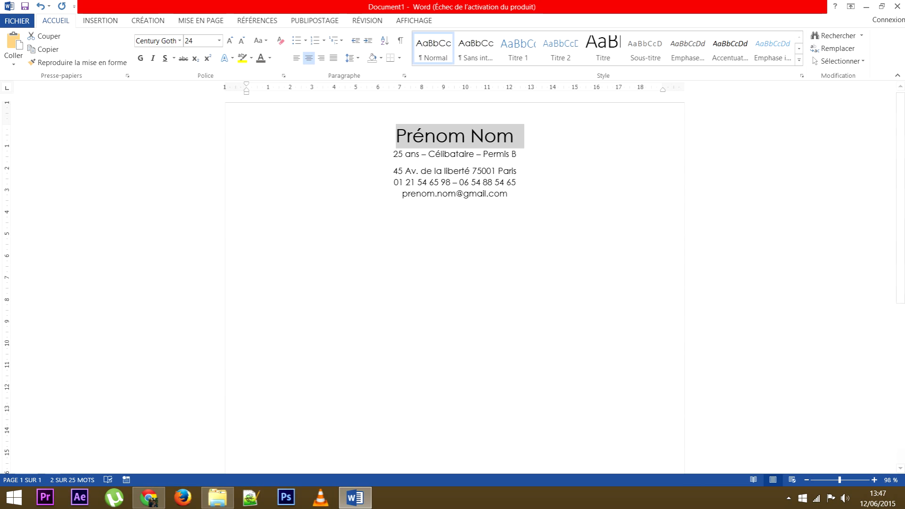
{"action": "left_click", "coordinate": [174, 57]}
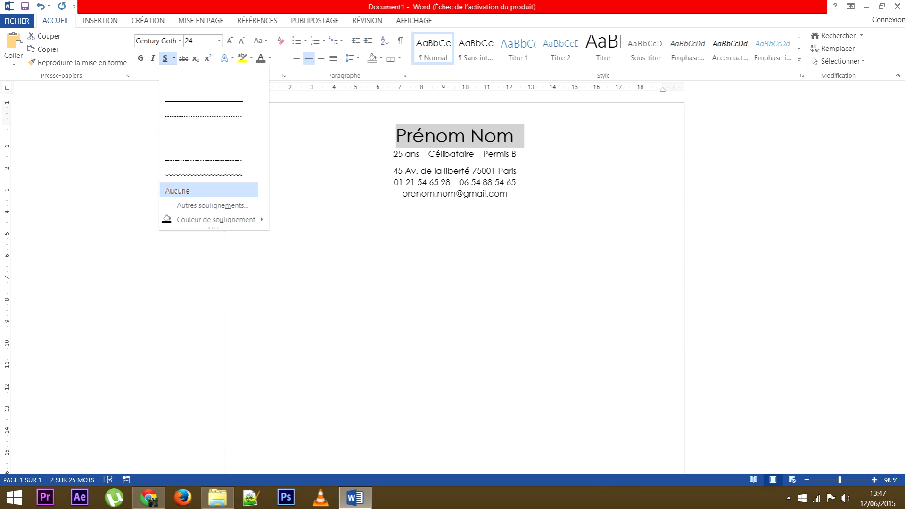
{"action": "left_click", "coordinate": [177, 190]}
Reselect the Prénom Nom line and bring up the Bordures options in the Paragraphe group.
{"action": "left_click", "coordinate": [476, 171]}
{"action": "left_click_drag", "start_coordinate": [515, 137], "coordinate": [394, 137]}
{"action": "left_click", "coordinate": [413, 136]}
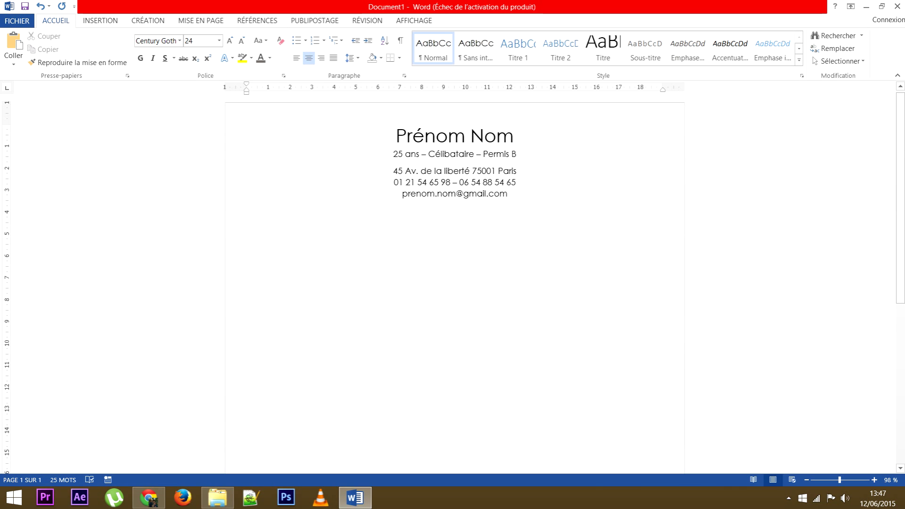
{"action": "left_click_drag", "start_coordinate": [396, 137], "coordinate": [524, 136]}
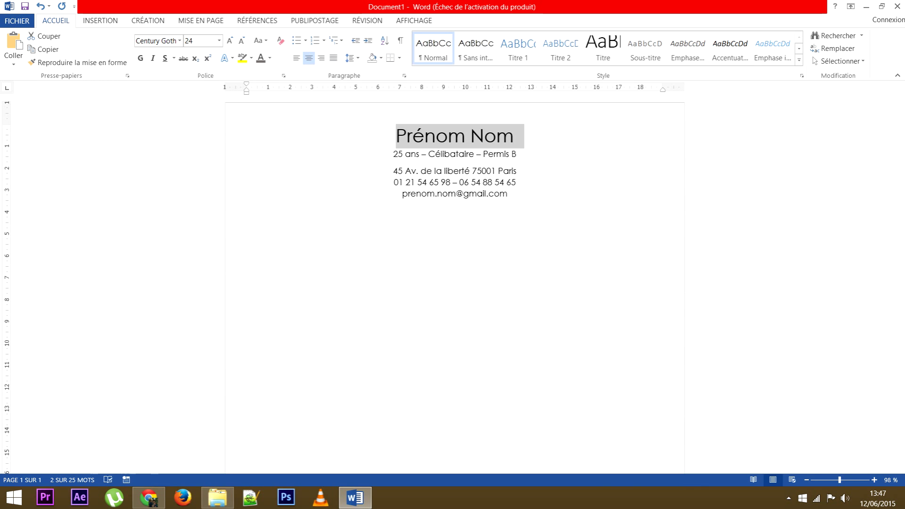
{"action": "left_click", "coordinate": [399, 58]}
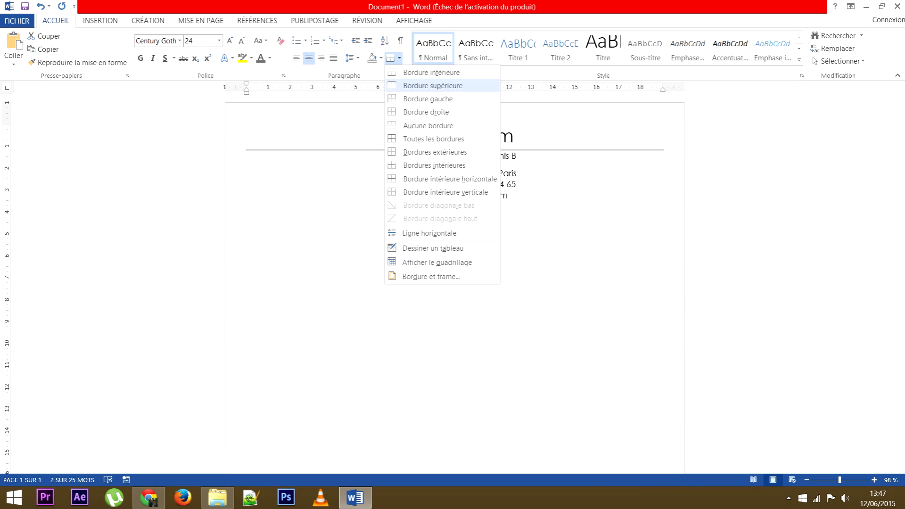
In Bordure et trame, give the name paragraph an Encadrement box border with a dashed line style.
{"action": "left_click", "coordinate": [431, 277]}
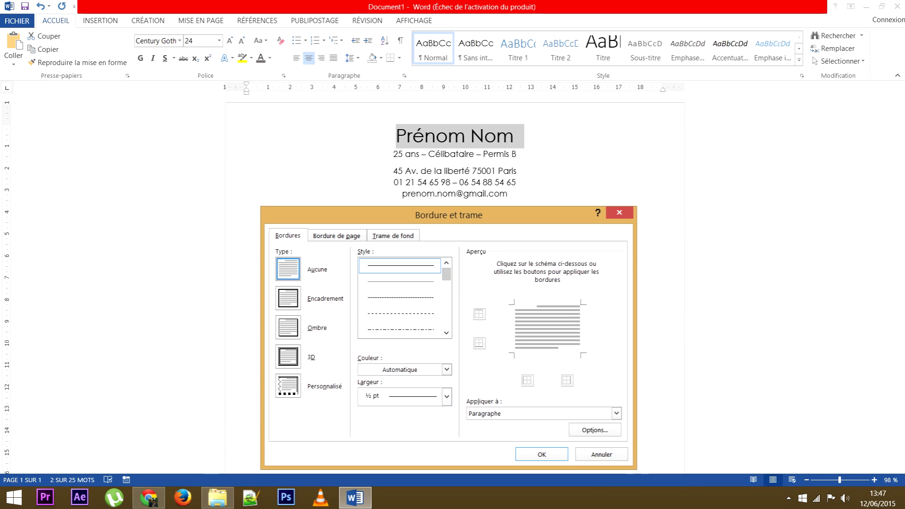
{"action": "left_click", "coordinate": [288, 299]}
{"action": "left_click", "coordinate": [399, 313]}
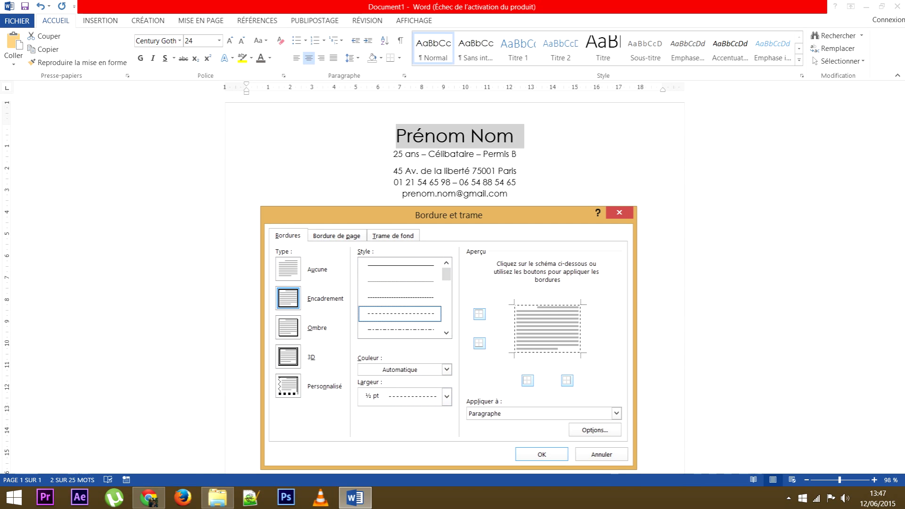
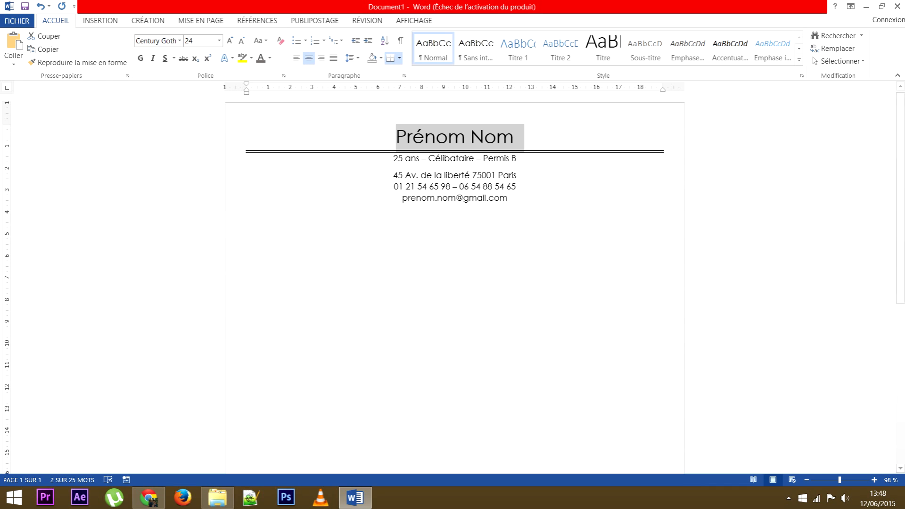
In Bordure et trame, change the name's border colour to dark navy and confirm.
{"action": "left_click", "coordinate": [399, 57]}
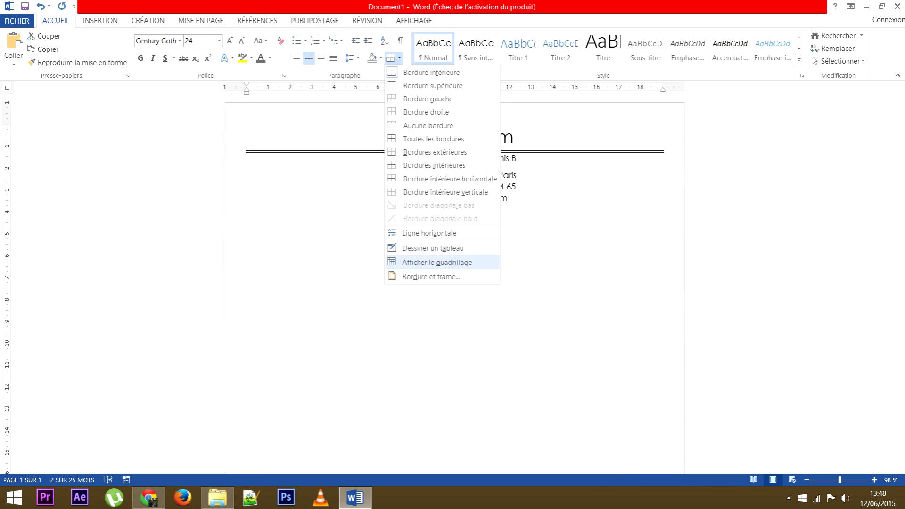
{"action": "left_click", "coordinate": [430, 277]}
{"action": "left_click", "coordinate": [447, 370]}
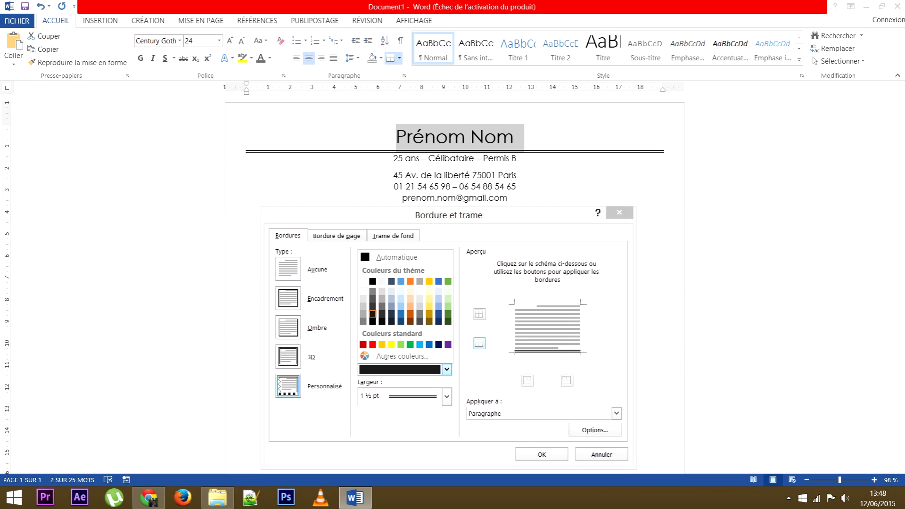
{"action": "left_click", "coordinate": [438, 345]}
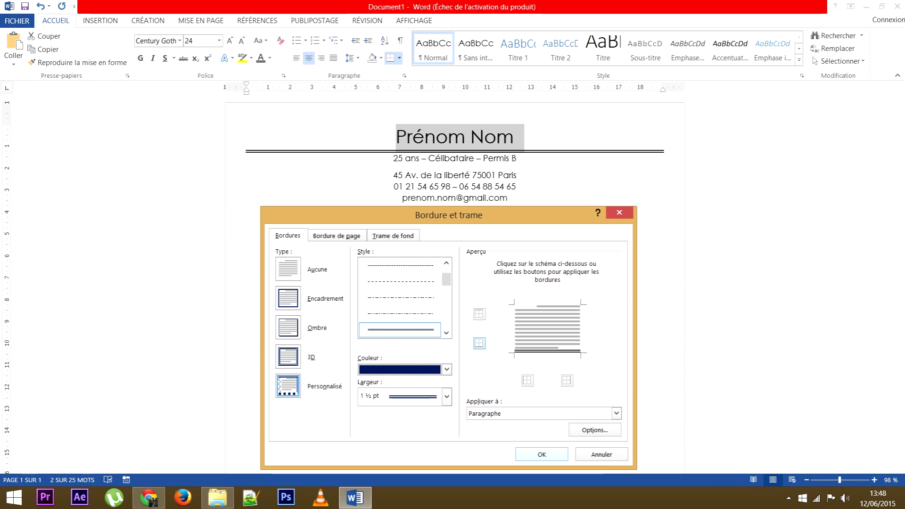
{"action": "left_click", "coordinate": [541, 454]}
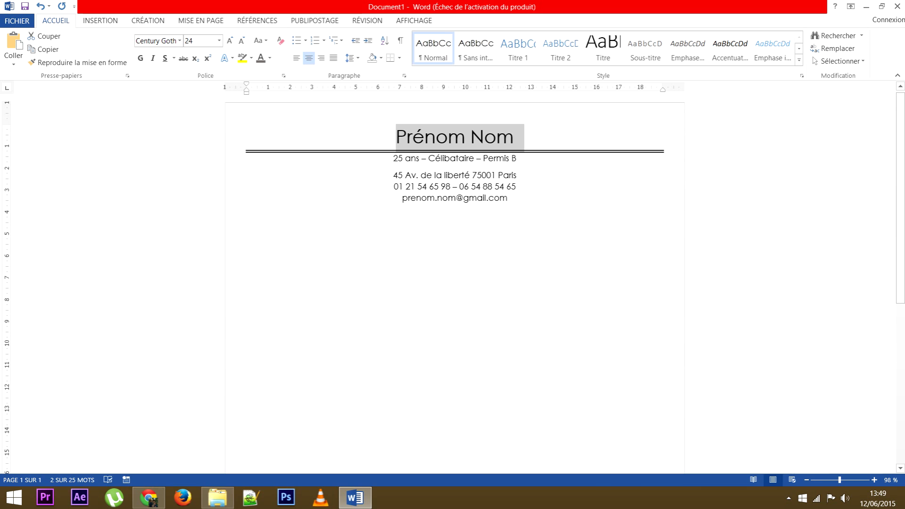
{"action": "left_click", "coordinate": [395, 138]}
{"action": "left_click_drag", "start_coordinate": [395, 138], "coordinate": [514, 139]}
{"action": "left_click", "coordinate": [399, 58]}
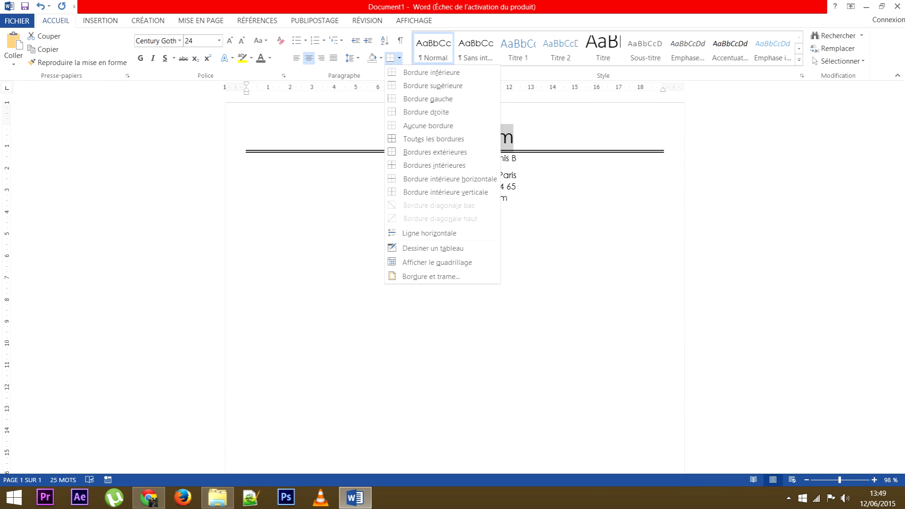
{"action": "left_click", "coordinate": [431, 276]}
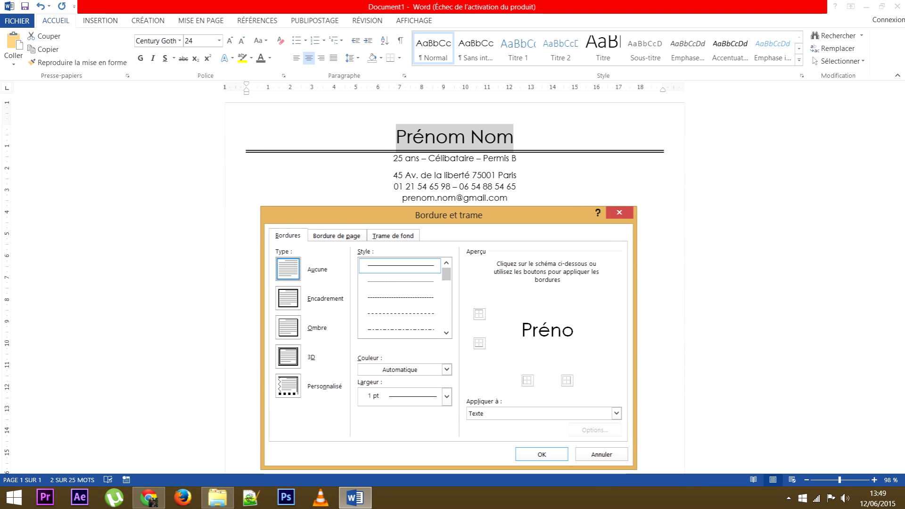
{"action": "left_click", "coordinate": [401, 298]}
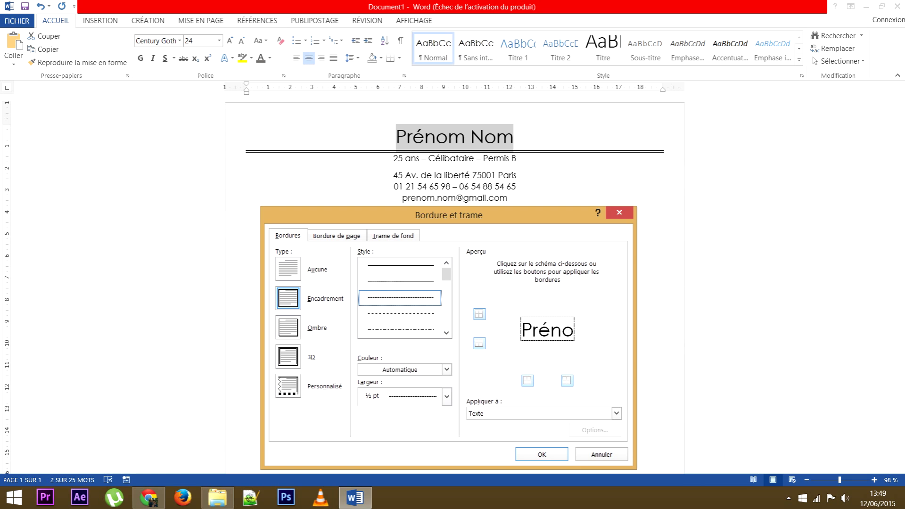
{"action": "left_click", "coordinate": [446, 369]}
{"action": "left_click", "coordinate": [410, 345]}
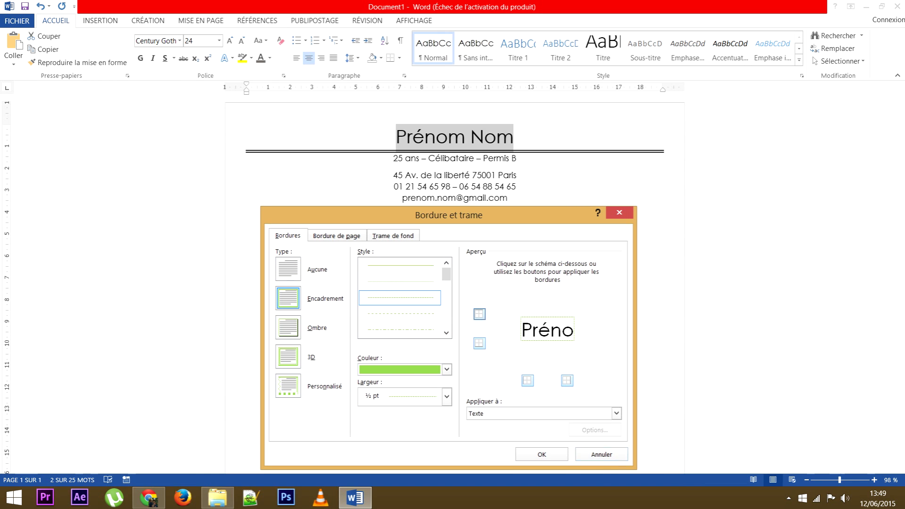
{"action": "left_click", "coordinate": [602, 455]}
{"action": "left_click", "coordinate": [425, 175]}
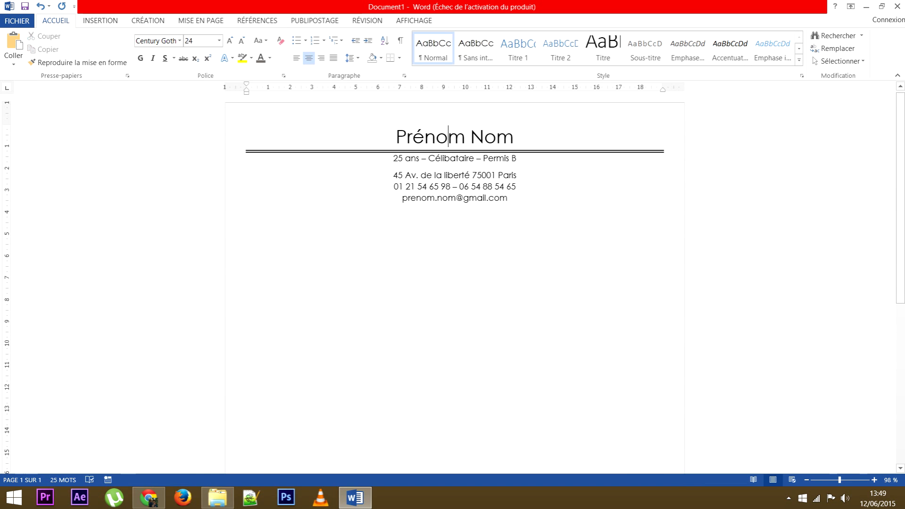
{"action": "left_click", "coordinate": [400, 58]}
{"action": "left_click", "coordinate": [414, 276]}
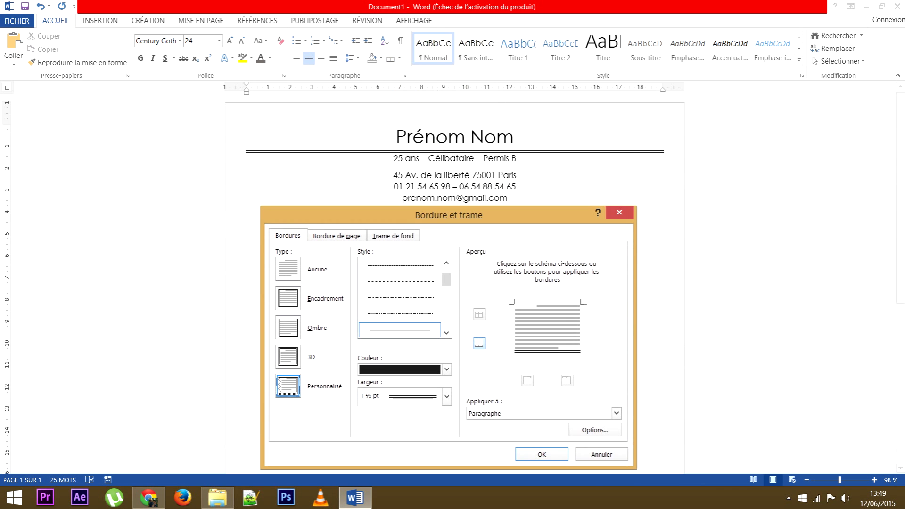
{"action": "left_click", "coordinate": [446, 369]}
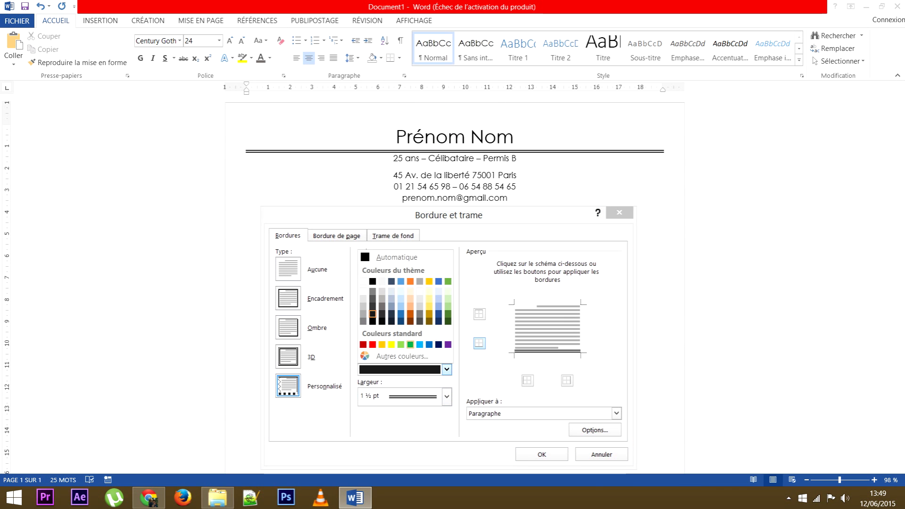
{"action": "left_click", "coordinate": [401, 313]}
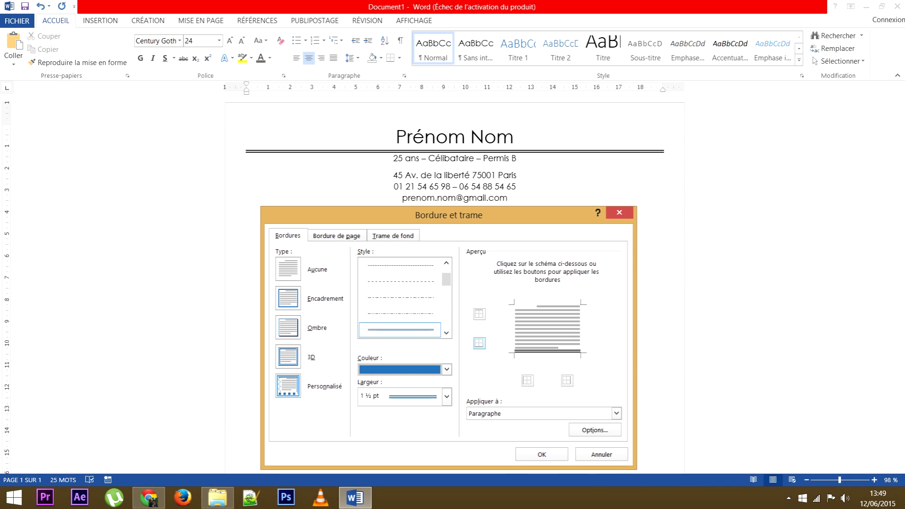
{"action": "left_click", "coordinate": [479, 343]}
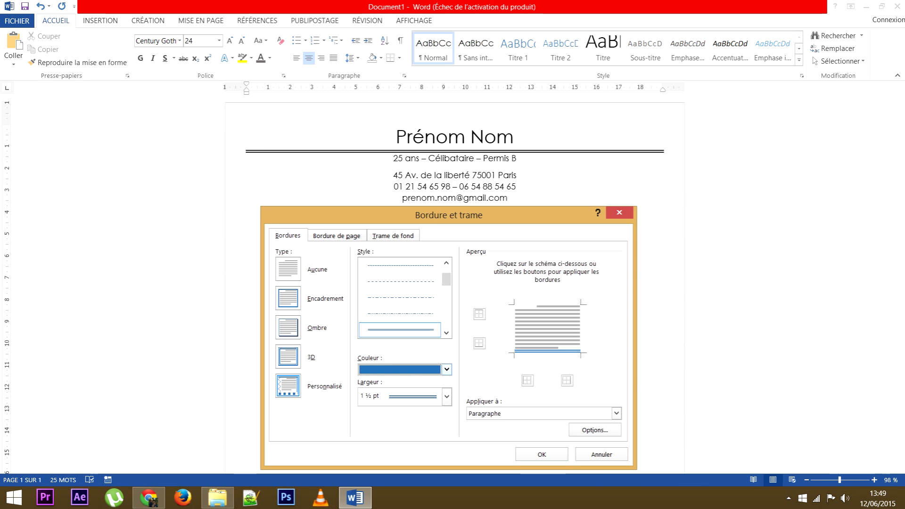
{"action": "left_click", "coordinate": [446, 369]}
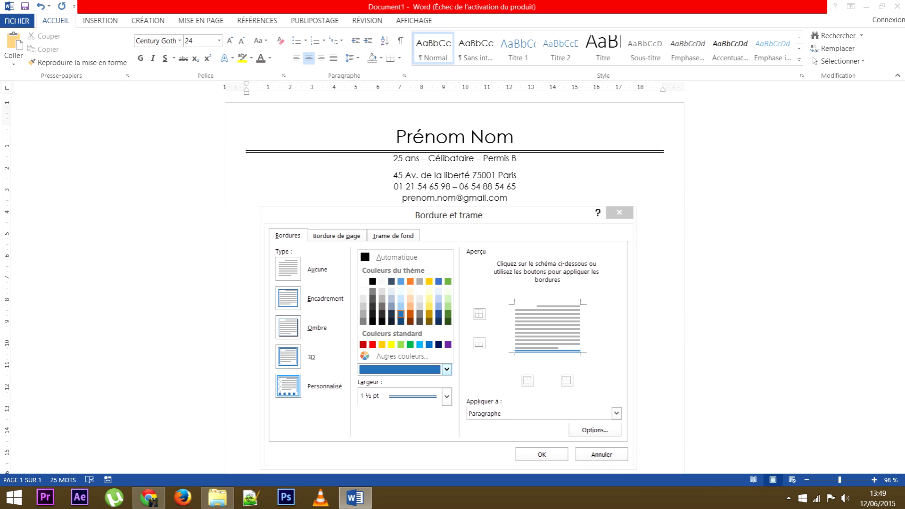
{"action": "left_click", "coordinate": [401, 314]}
{"action": "left_click", "coordinate": [542, 454]}
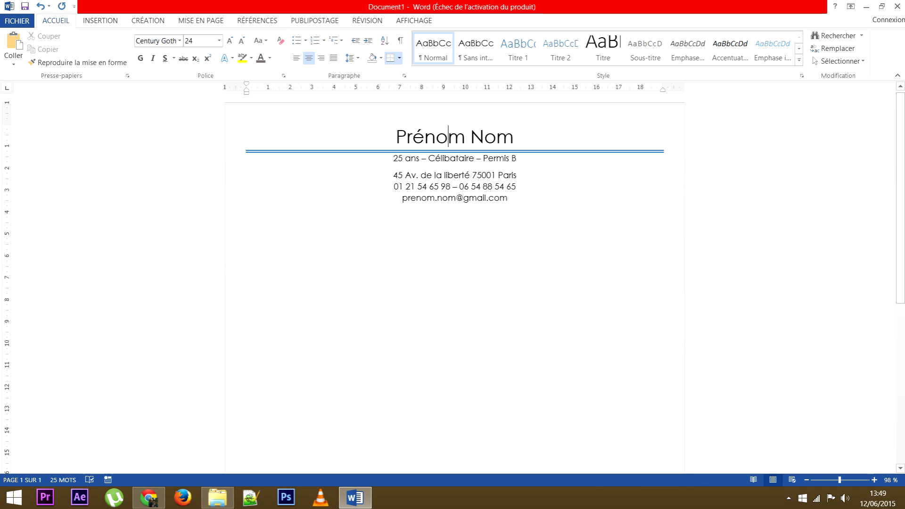
{"action": "left_click", "coordinate": [399, 58]}
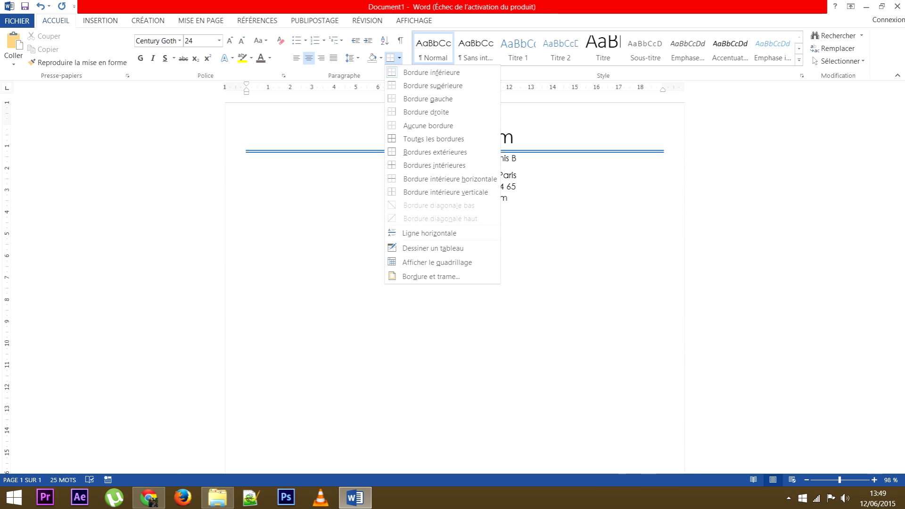
{"action": "left_click", "coordinate": [430, 276]}
{"action": "left_click", "coordinate": [446, 370]}
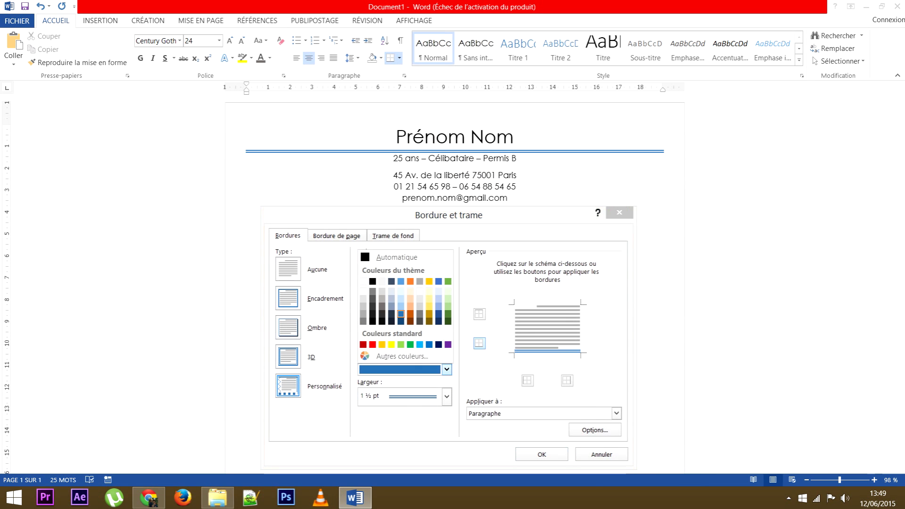
{"action": "left_click", "coordinate": [373, 284]}
{"action": "left_click", "coordinate": [479, 343]}
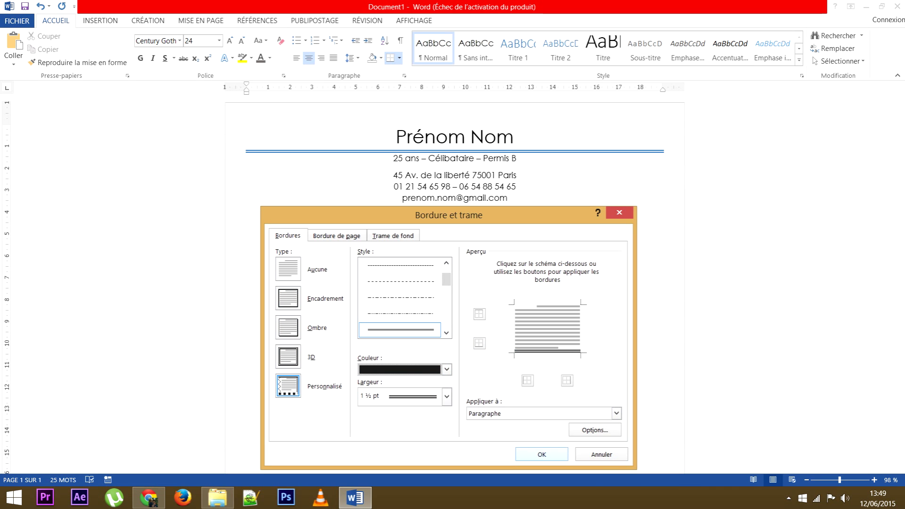
{"action": "key", "text": "Return"}
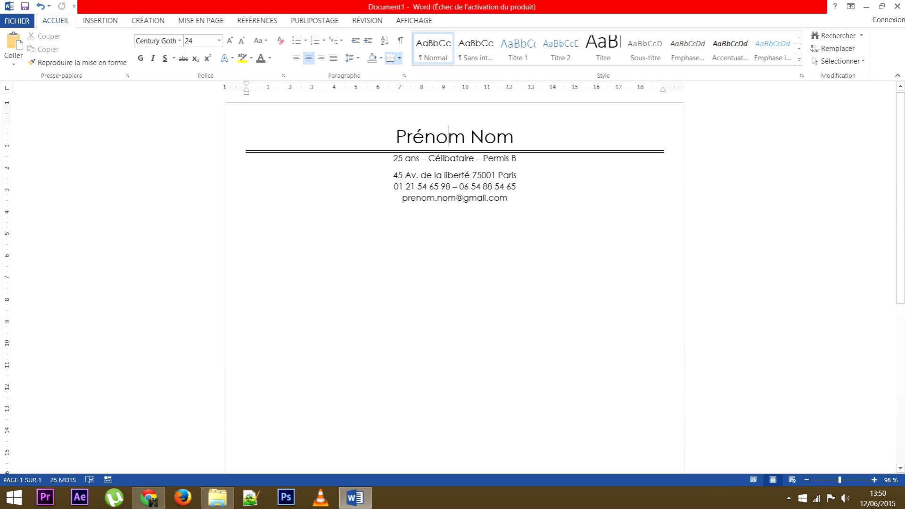
{"action": "left_click_drag", "start_coordinate": [395, 137], "coordinate": [511, 160]}
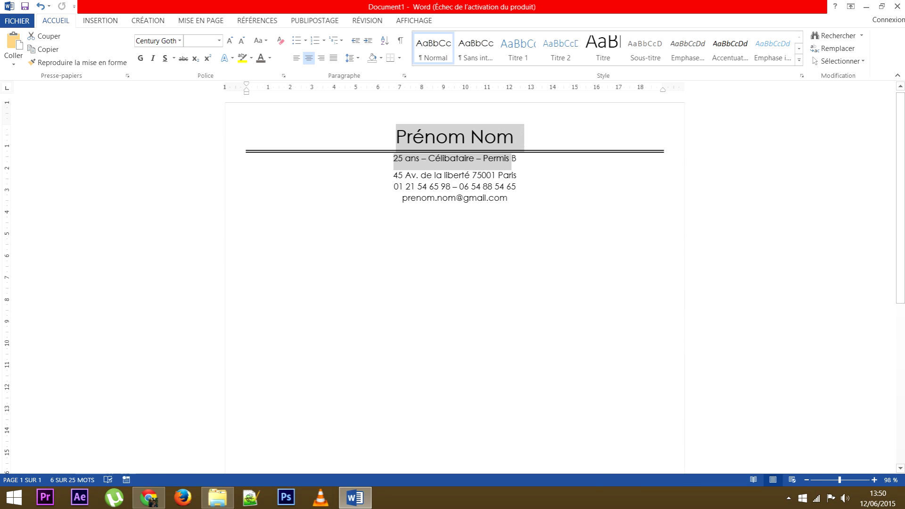
{"action": "left_click", "coordinate": [396, 137]}
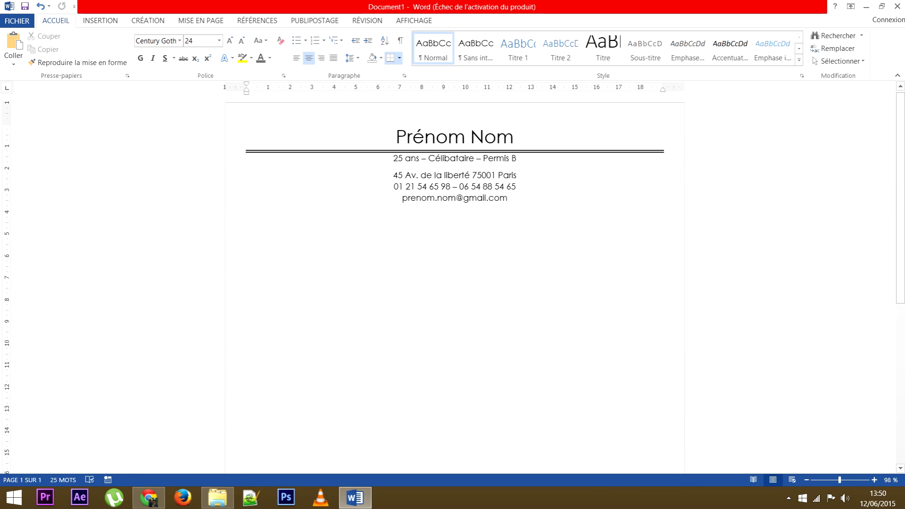
{"action": "left_click", "coordinate": [425, 136]}
{"action": "left_click", "coordinate": [396, 136]}
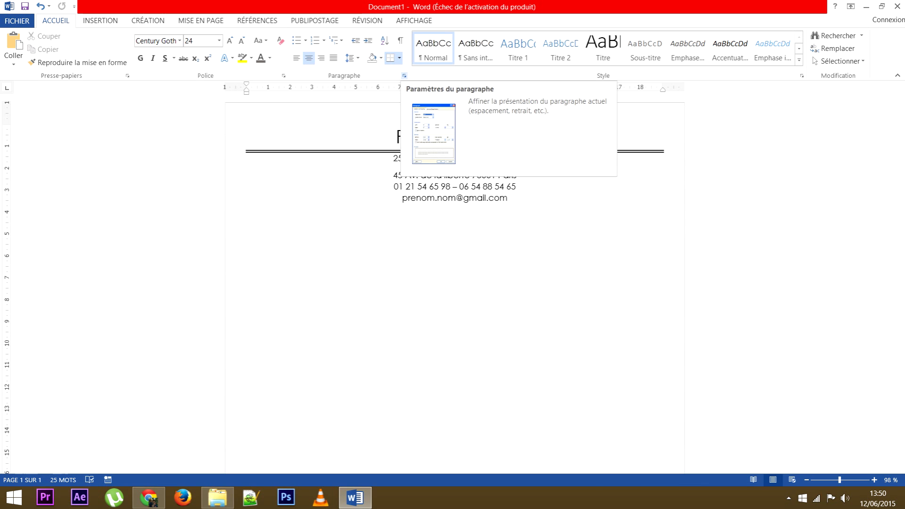
Give the name paragraph 5 cm left and 5 cm right indents in the Paragraphe dialog.
{"action": "left_click", "coordinate": [404, 76]}
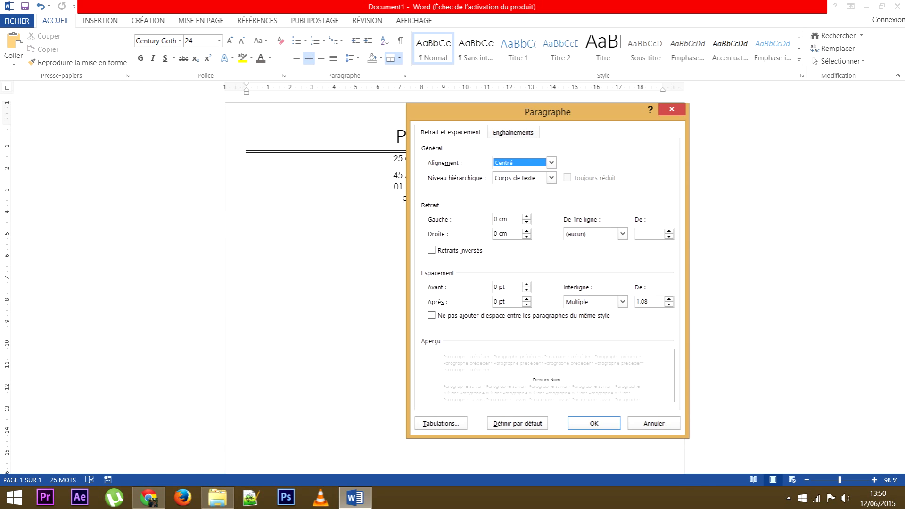
{"action": "left_click_drag", "start_coordinate": [547, 112], "coordinate": [682, 88]}
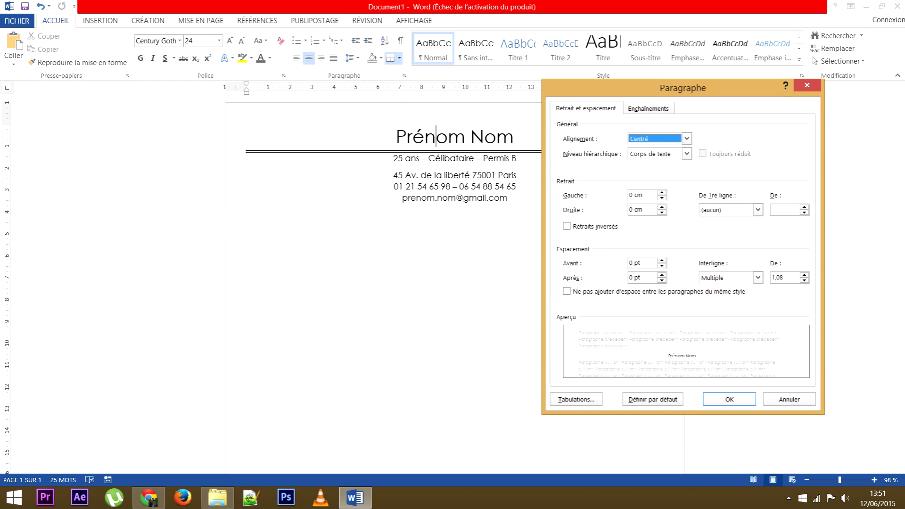
{"action": "key", "text": "Tab"}
{"action": "key", "text": "Tab"}
{"action": "type", "text": "5"}
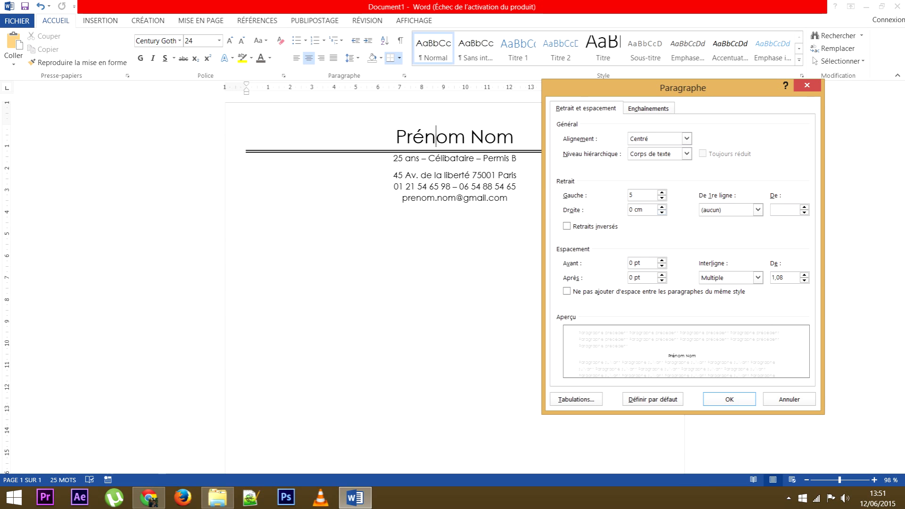
{"action": "key", "text": "Tab"}
{"action": "type", "text": "5"}
{"action": "left_click", "coordinate": [634, 194]}
{"action": "key", "text": "Return"}
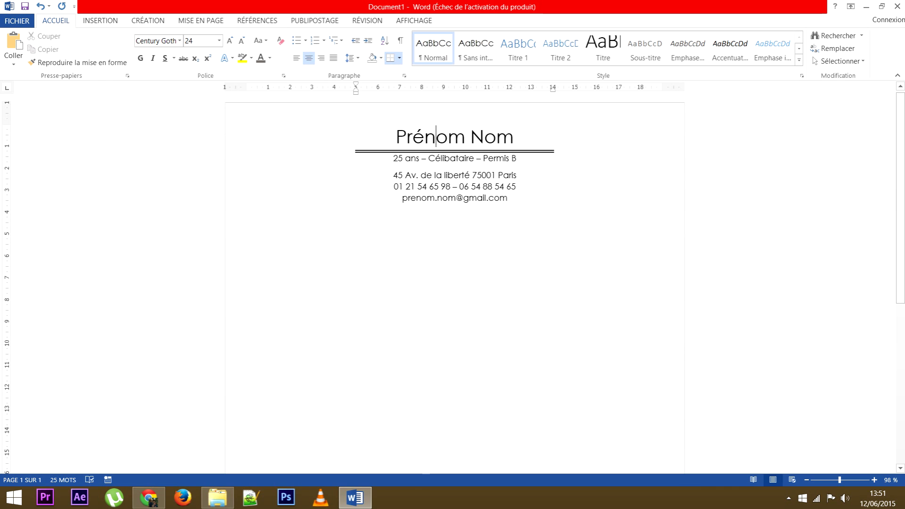
Select the title line Prénom Nom.
{"action": "left_click_drag", "start_coordinate": [395, 136], "coordinate": [514, 136]}
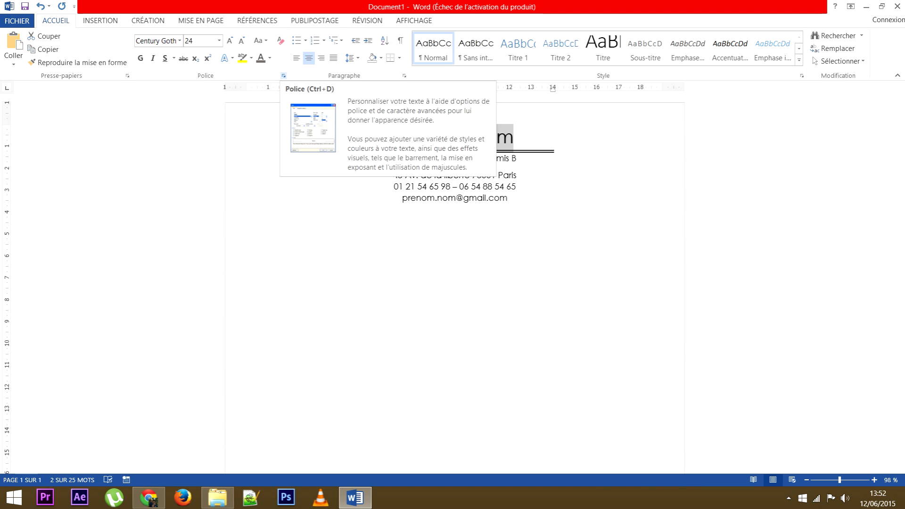
In the Police dialog, set Prénom Nom's character spacing to Étendu by about 4 pt.
{"action": "left_click", "coordinate": [283, 75]}
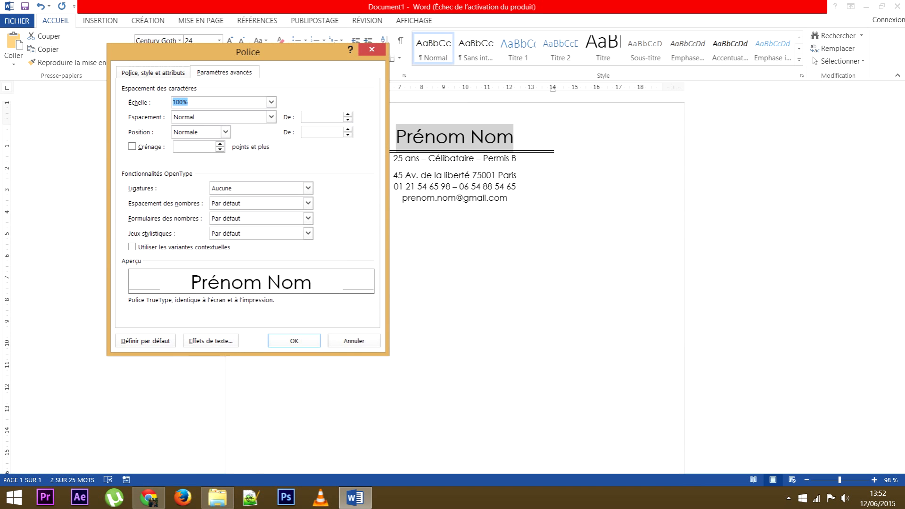
{"action": "key", "text": "ctrl+shift+Tab"}
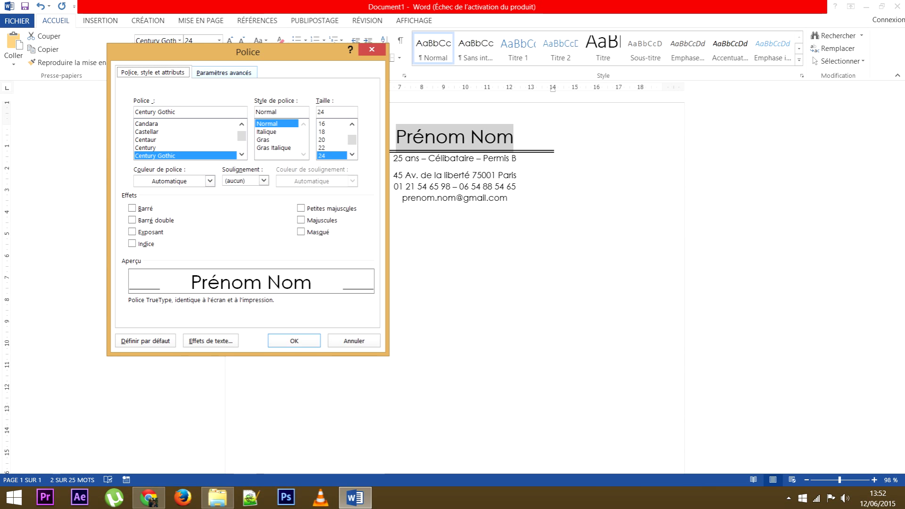
{"action": "left_click", "coordinate": [224, 73]}
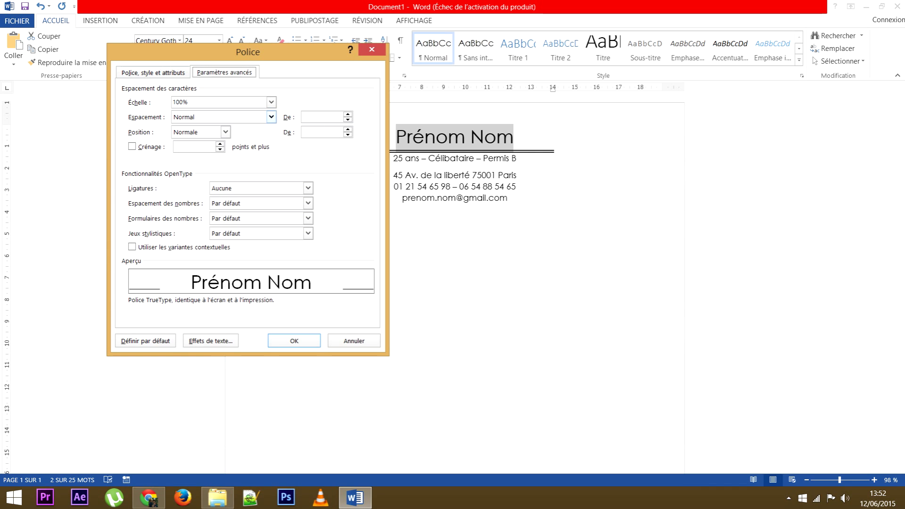
{"action": "left_click", "coordinate": [271, 116]}
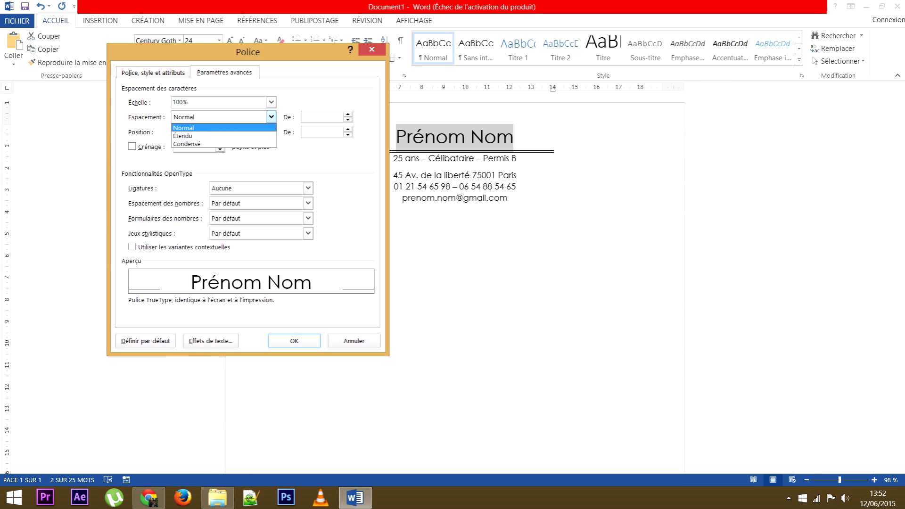
{"action": "key", "text": "Up"}
{"action": "key", "text": "Return"}
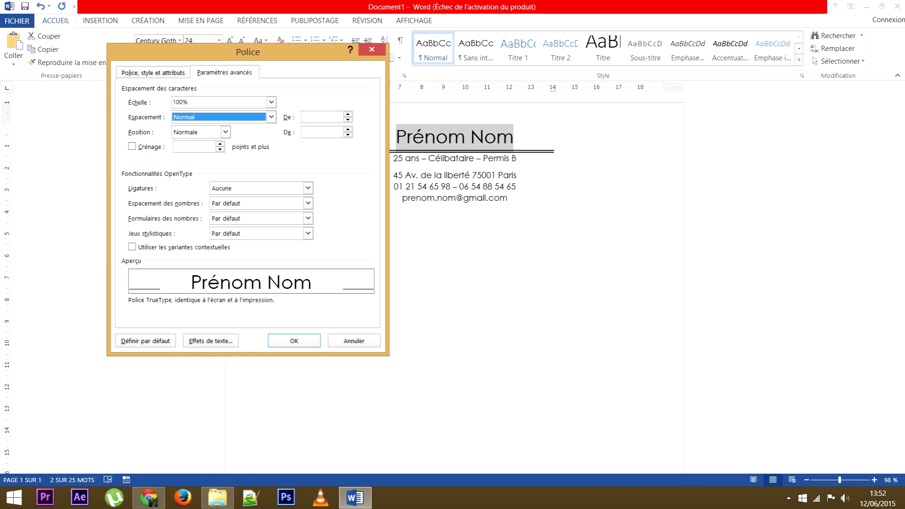
{"action": "key", "text": "Down"}
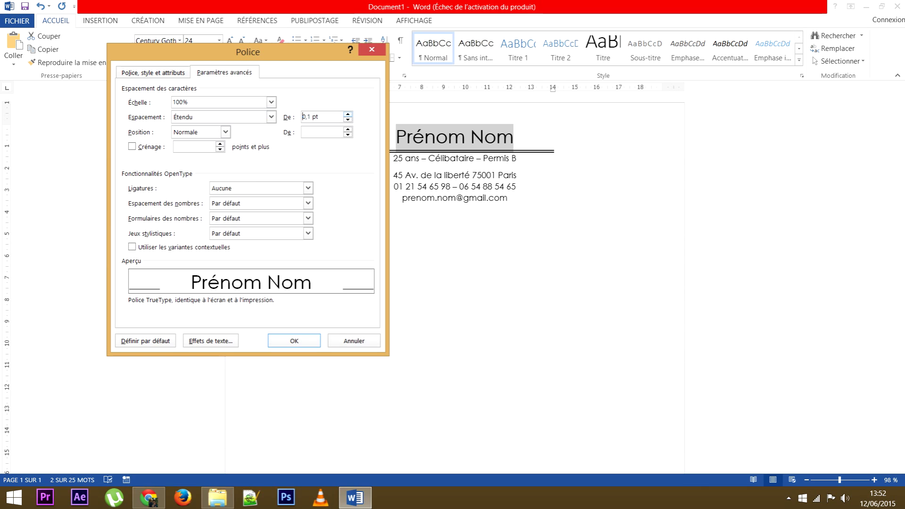
{"action": "key", "text": "Up"}
{"action": "key", "text": "Up"}
{"action": "key", "text": "Up"}
{"action": "key", "text": "Up"}
{"action": "key", "text": "Up"}
{"action": "key", "text": "Up"}
{"action": "key", "text": "Up"}
{"action": "key", "text": "Up"}
{"action": "key", "text": "Up"}
{"action": "key", "text": "Up"}
{"action": "key", "text": "Up"}
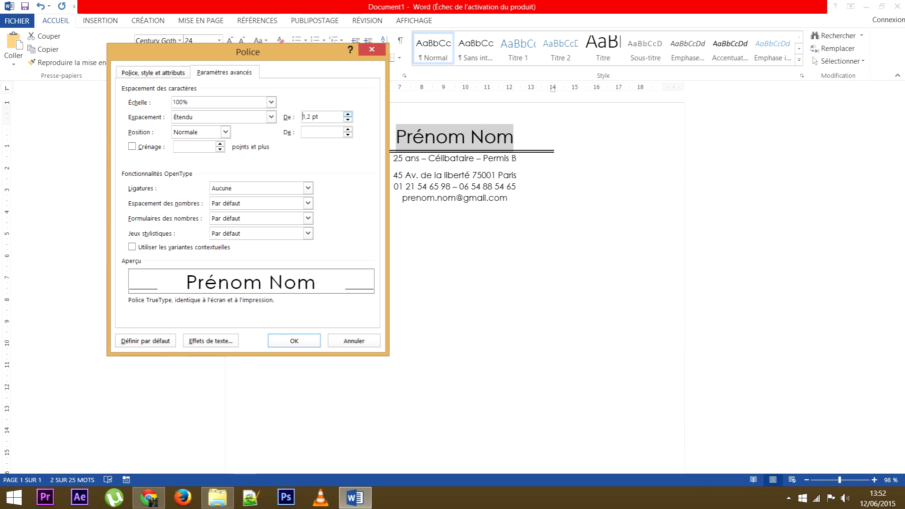
{"action": "key", "text": "Up"}
{"action": "key", "text": "Up"}
{"action": "key", "text": "Up"}
{"action": "key", "text": "Up"}
{"action": "key", "text": "Up"}
{"action": "key", "text": "Up"}
{"action": "key", "text": "Up"}
{"action": "key", "text": "Up"}
{"action": "key", "text": "Up"}
{"action": "key", "text": "Up"}
{"action": "key", "text": "Up"}
{"action": "key", "text": "Up"}
{"action": "key", "text": "Up"}
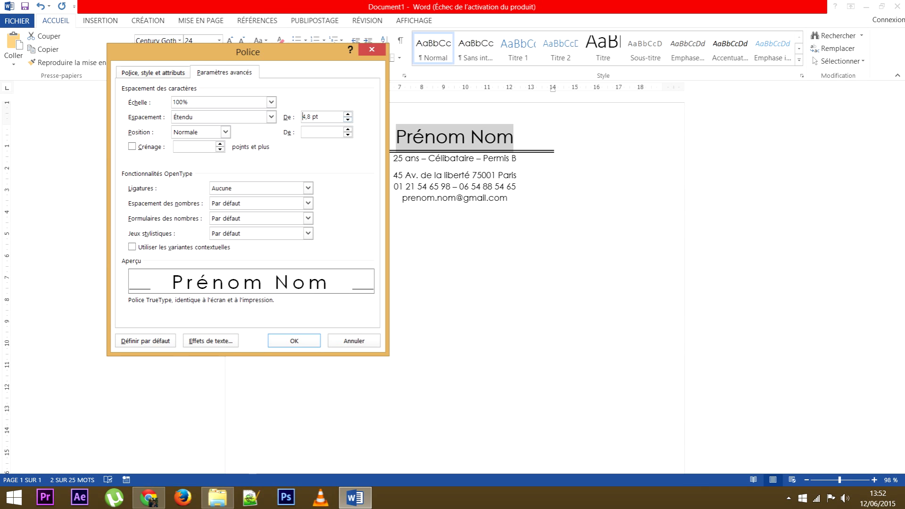
{"action": "key", "text": "Down"}
{"action": "key", "text": "Down"}
{"action": "key", "text": "Down"}
{"action": "key", "text": "Down"}
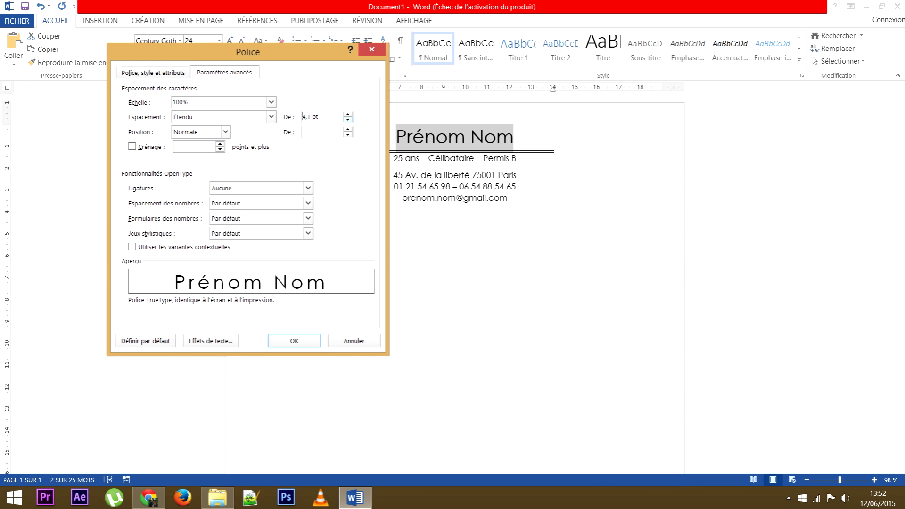
{"action": "key", "text": "Return"}
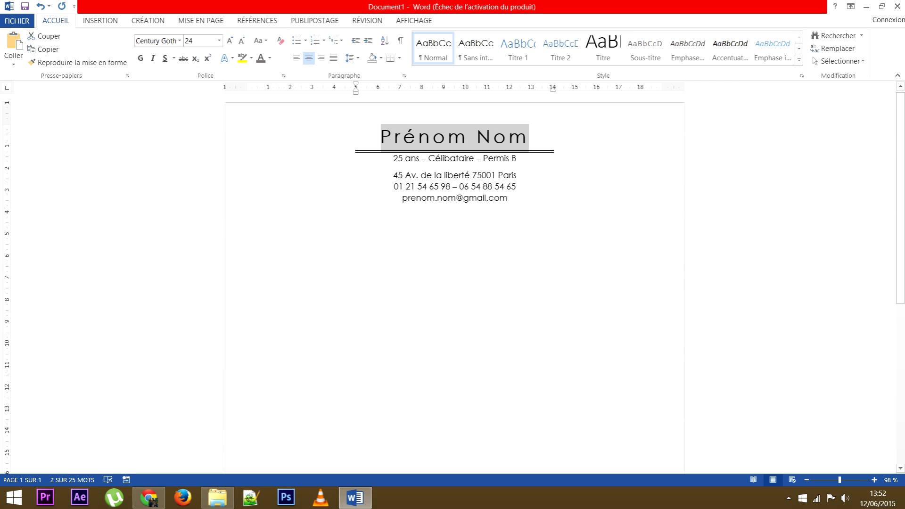
Check the spaced name, then select the line '25 ans – Célibataire – Permis B'.
{"action": "left_click", "coordinate": [381, 136]}
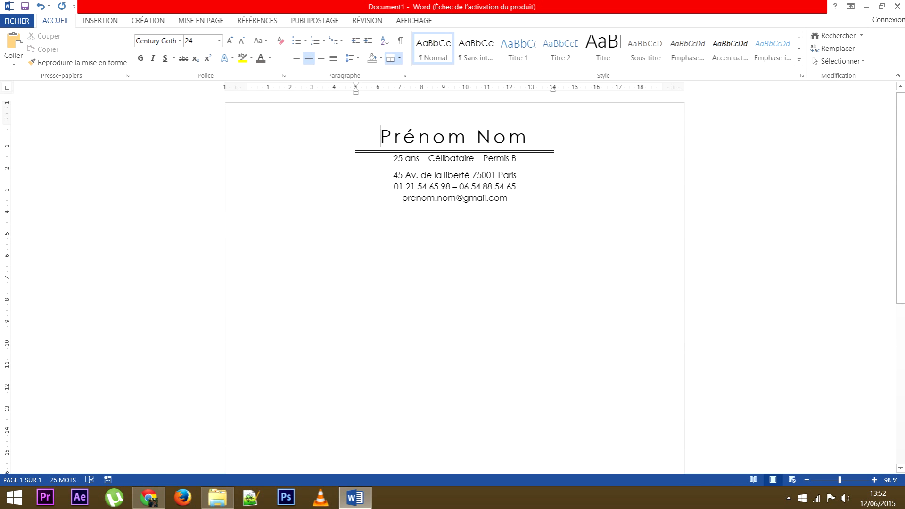
{"action": "left_click_drag", "start_coordinate": [530, 136], "coordinate": [381, 137]}
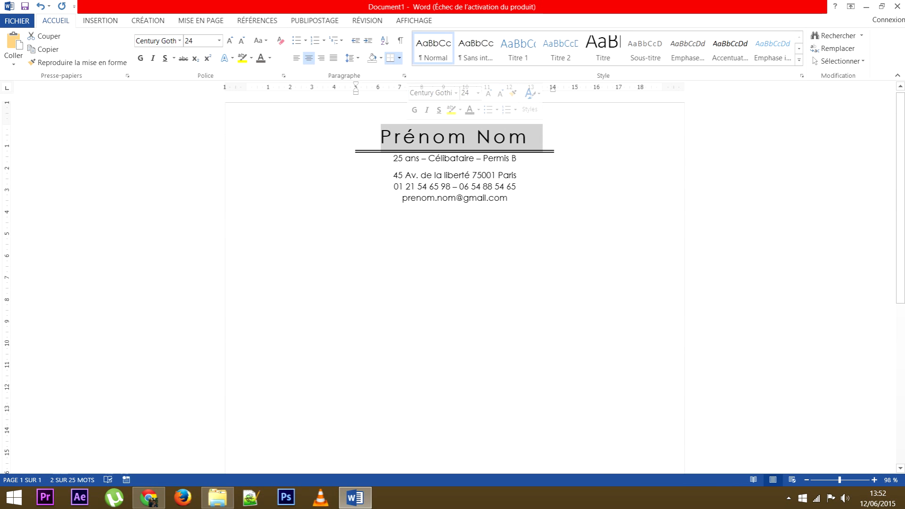
{"action": "left_click", "coordinate": [381, 136]}
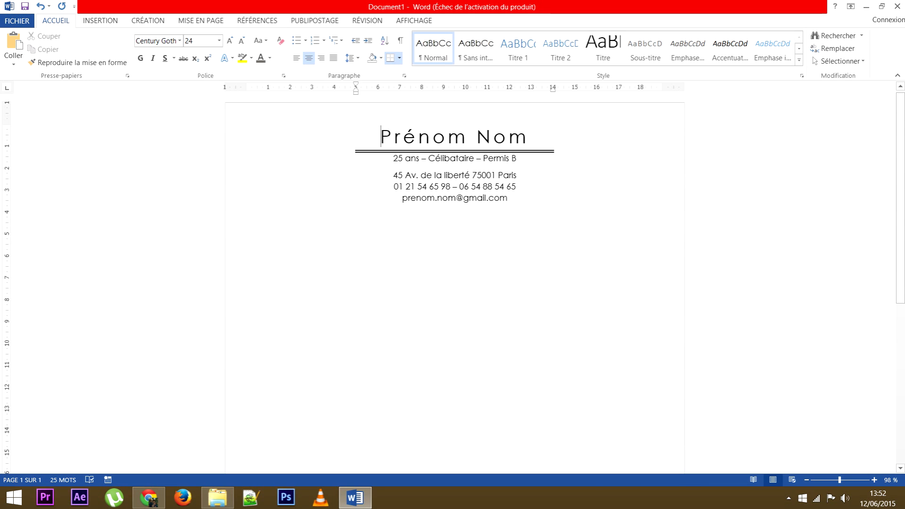
{"action": "left_click_drag", "start_coordinate": [393, 160], "coordinate": [521, 160]}
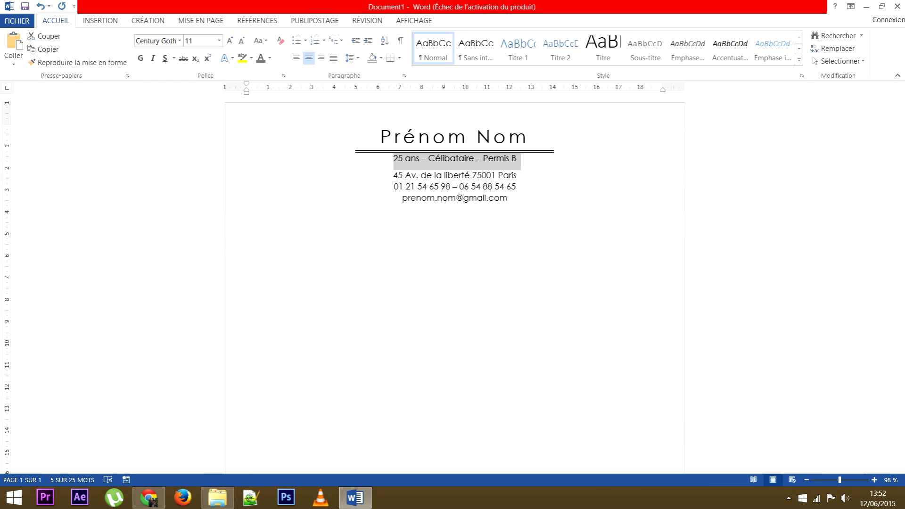
Expand the details line's character spacing to 3 pt in the Police dialog.
{"action": "left_click", "coordinate": [283, 76]}
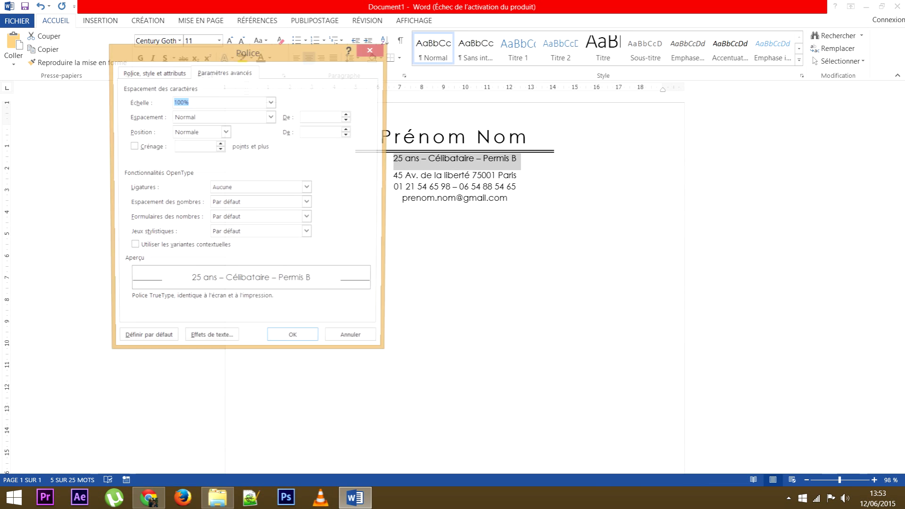
{"action": "left_click", "coordinate": [348, 114]}
{"action": "left_click", "coordinate": [348, 114]}
{"action": "left_click", "coordinate": [348, 114]}
{"action": "left_click", "coordinate": [348, 114]}
{"action": "left_click", "coordinate": [348, 115]}
{"action": "left_click", "coordinate": [348, 114]}
{"action": "left_click", "coordinate": [348, 115]}
{"action": "left_click", "coordinate": [348, 115]}
{"action": "left_click", "coordinate": [348, 114]}
{"action": "left_click", "coordinate": [348, 114]}
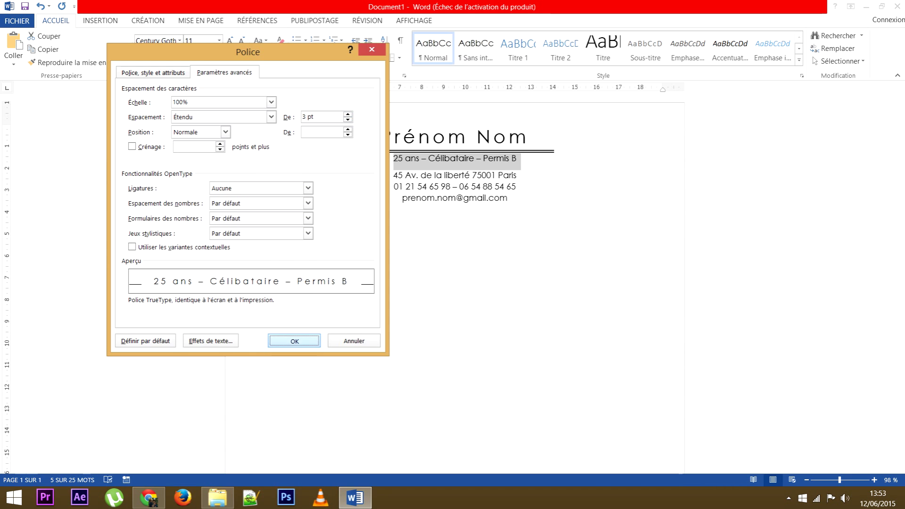
{"action": "left_click", "coordinate": [294, 340]}
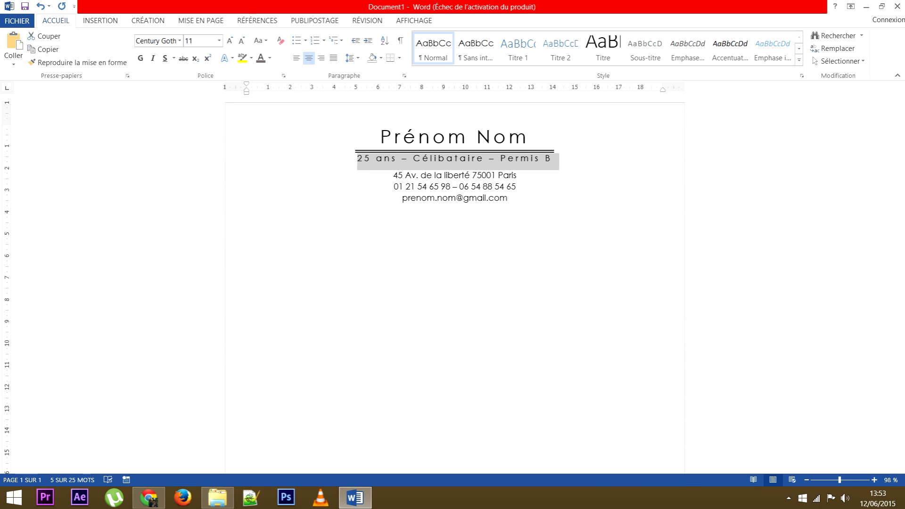
Reduce the details line's expanded spacing to 1 pt and deselect it.
{"action": "key", "text": "ctrl+d"}
{"action": "left_click", "coordinate": [302, 116]}
{"action": "left_click", "coordinate": [347, 120]}
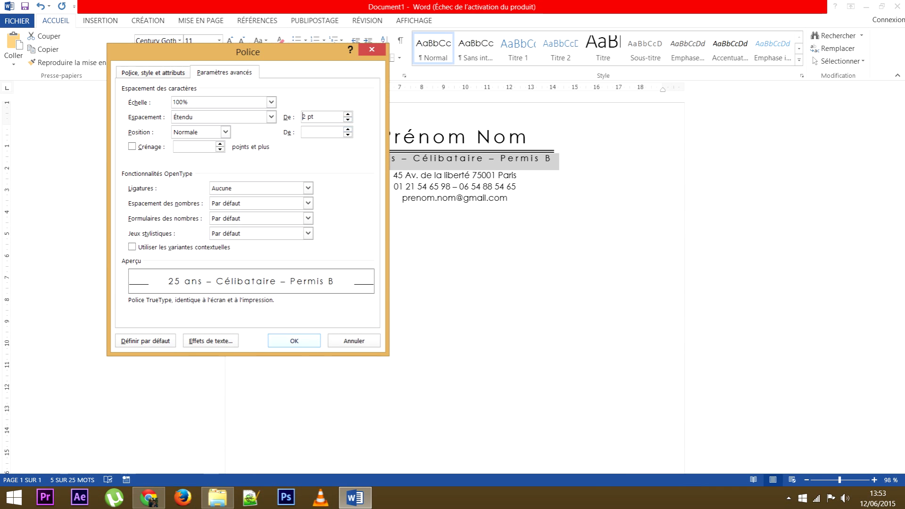
{"action": "left_click", "coordinate": [294, 340]}
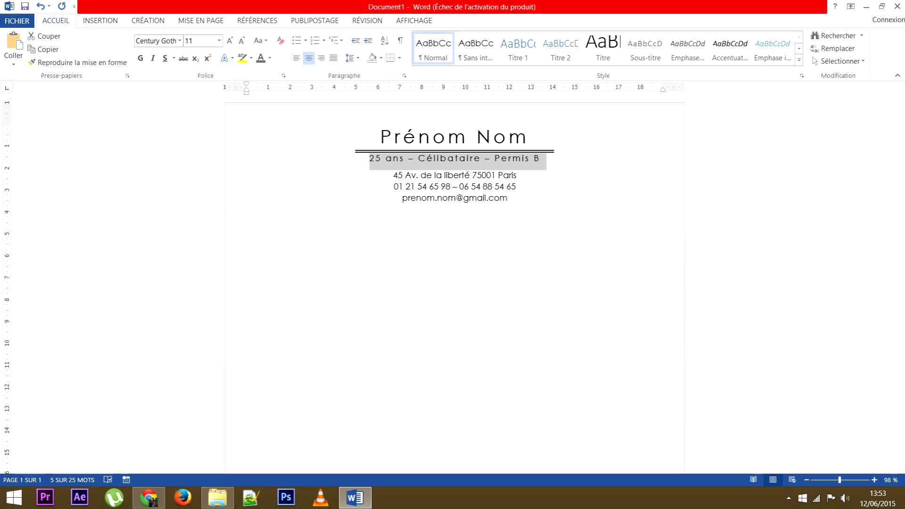
{"action": "key", "text": "ctrl+d"}
{"action": "double_click", "coordinate": [304, 117]}
{"action": "type", "text": "1,4"}
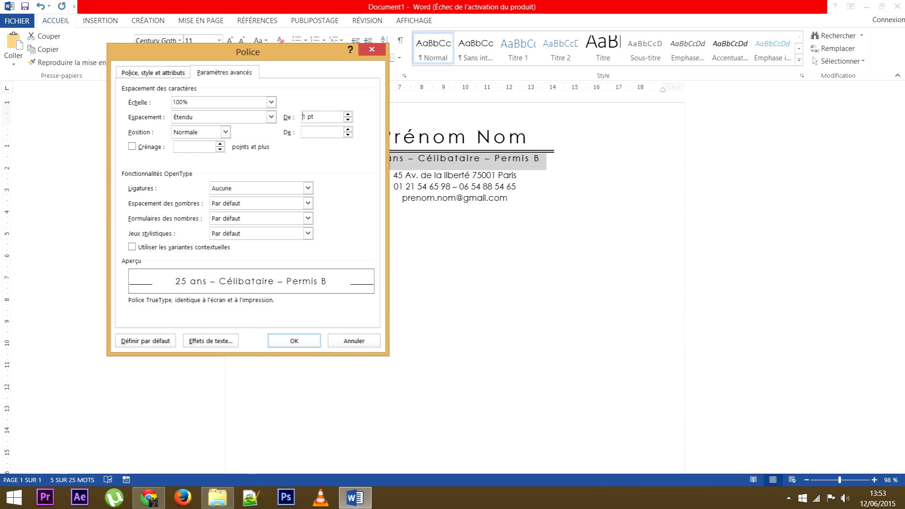
{"action": "key", "text": "Return"}
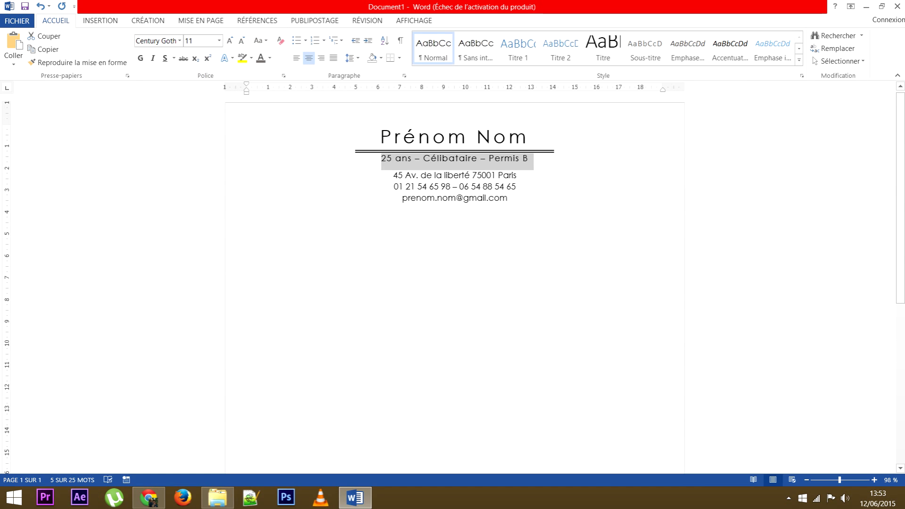
{"action": "left_click", "coordinate": [247, 209]}
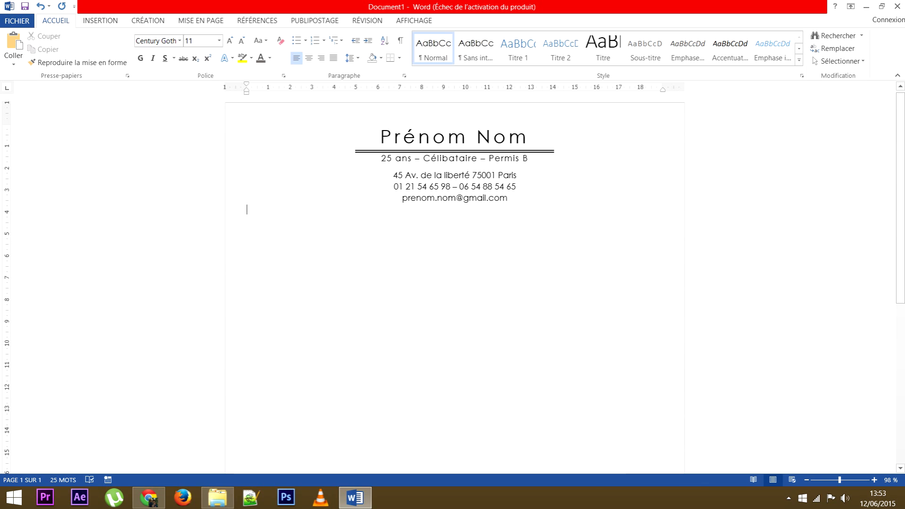
Widen Prénom Nom's expanded letter spacing from 4 pt to 4,8 pt.
{"action": "key", "text": "ctrl+Home"}
{"action": "key", "text": "shift+Down"}
{"action": "key", "text": "shift+Left"}
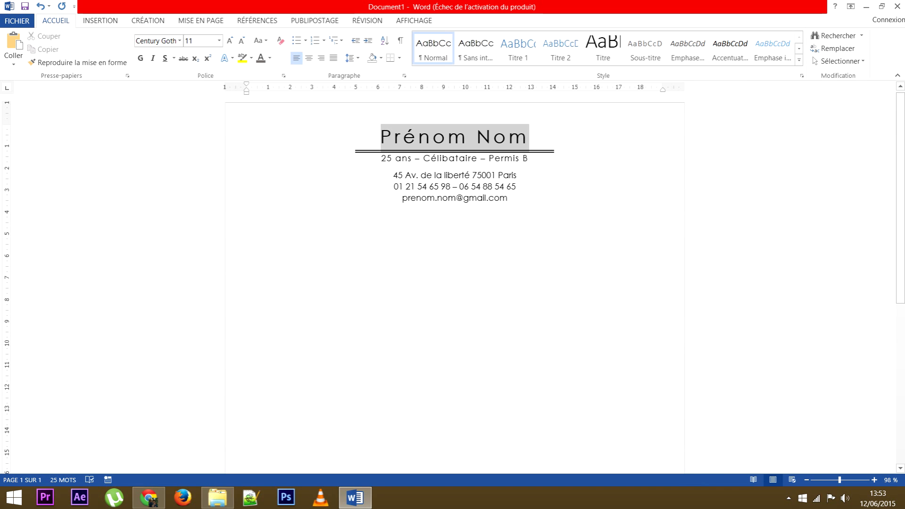
{"action": "left_click", "coordinate": [283, 75]}
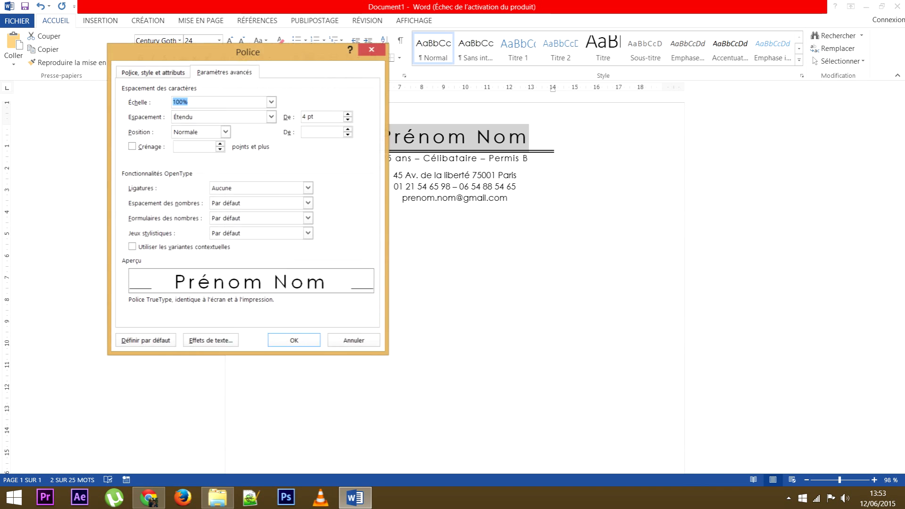
{"action": "left_click", "coordinate": [348, 114]}
{"action": "left_click", "coordinate": [348, 114]}
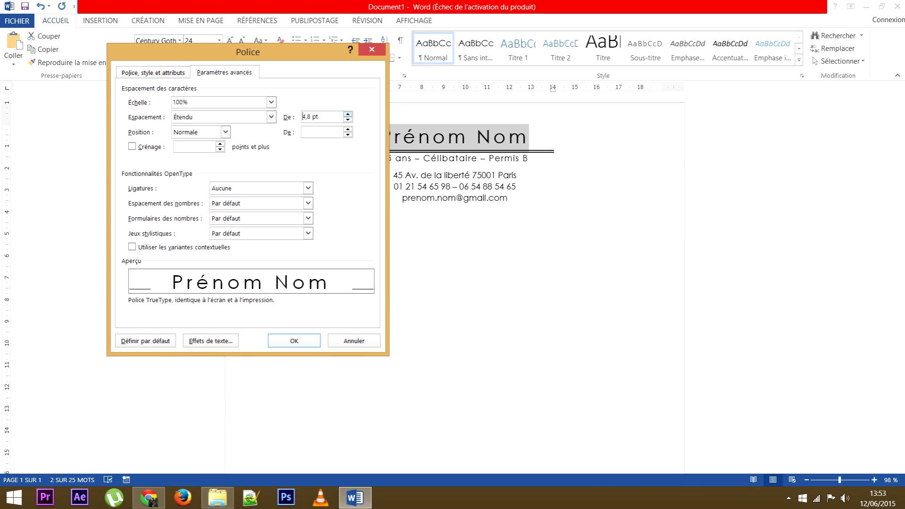
{"action": "left_click", "coordinate": [294, 340]}
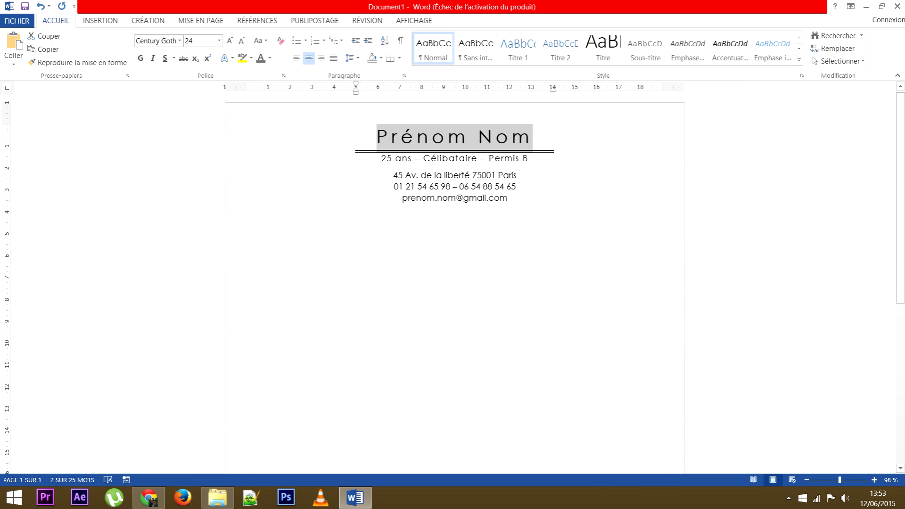
{"action": "left_click", "coordinate": [477, 158]}
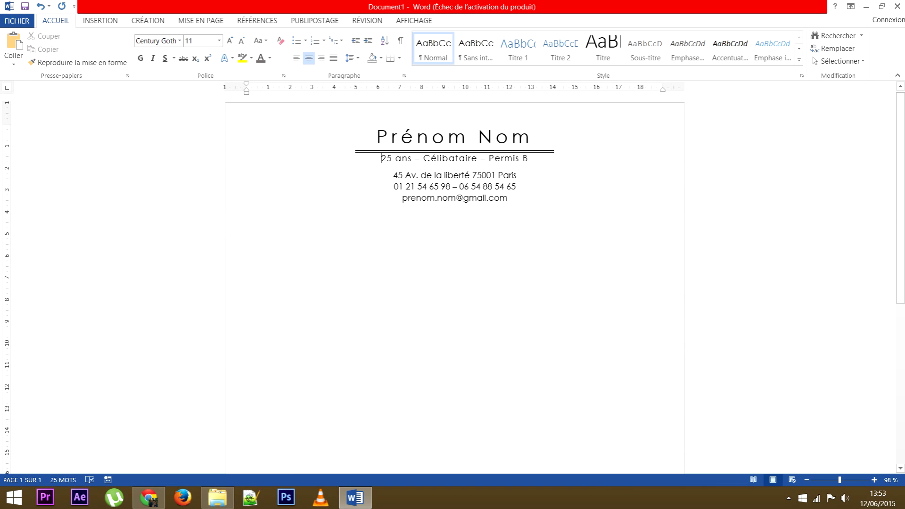
{"action": "left_click_drag", "start_coordinate": [377, 137], "coordinate": [531, 137]}
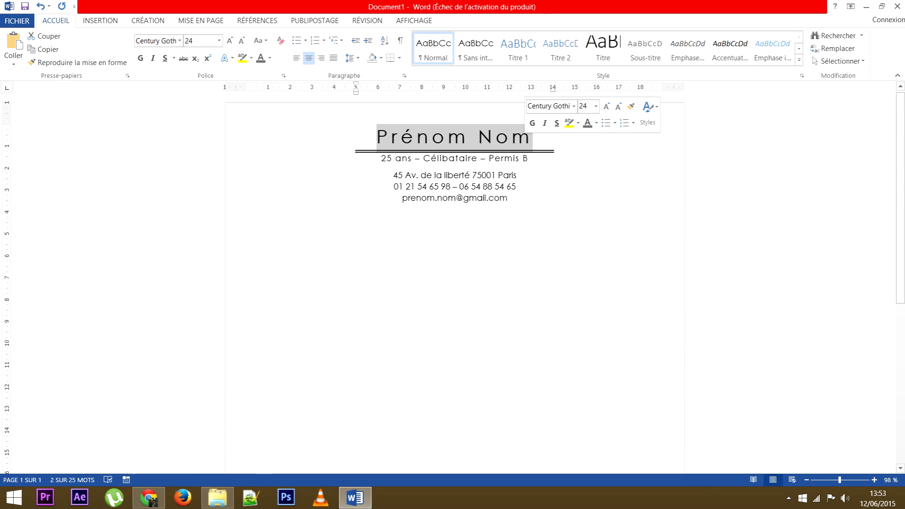
Colour the title dark grey and the age and status line grey.
{"action": "left_click", "coordinate": [269, 57]}
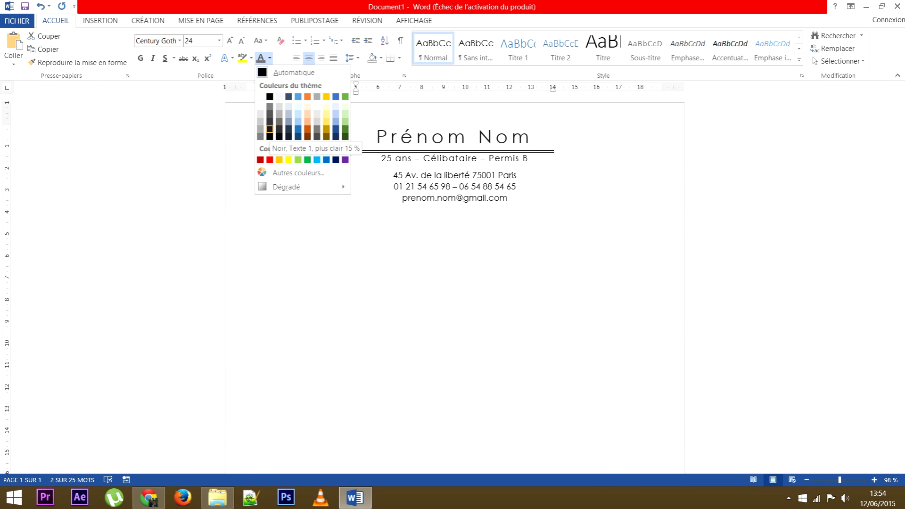
{"action": "left_click", "coordinate": [269, 130]}
{"action": "left_click_drag", "start_coordinate": [381, 159], "coordinate": [533, 162]}
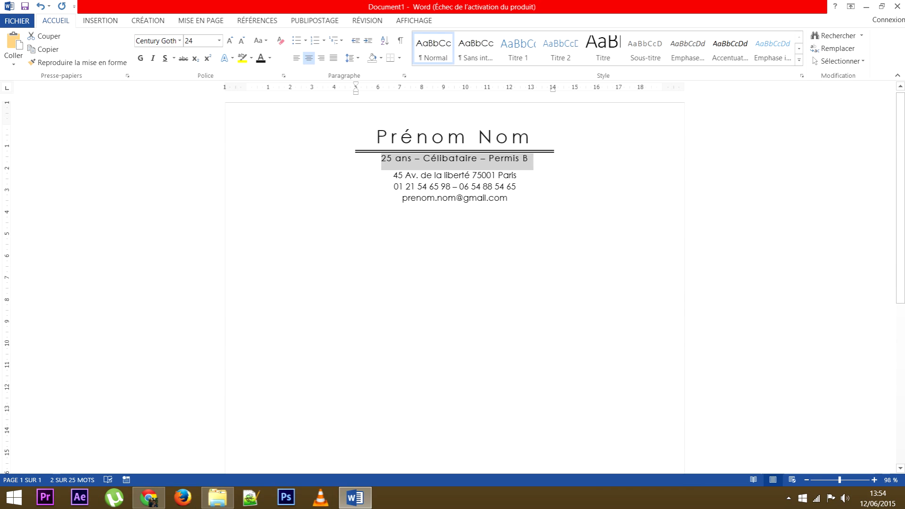
{"action": "left_click", "coordinate": [270, 58]}
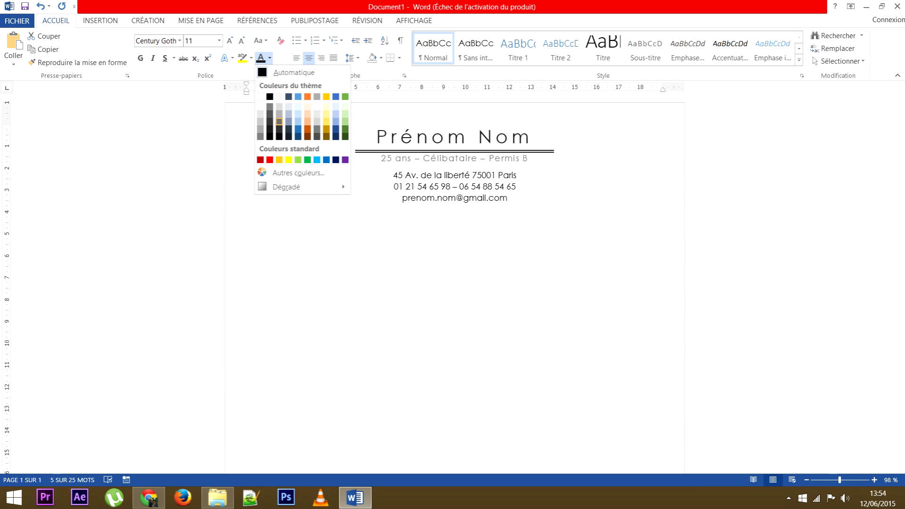
{"action": "left_click", "coordinate": [279, 121]}
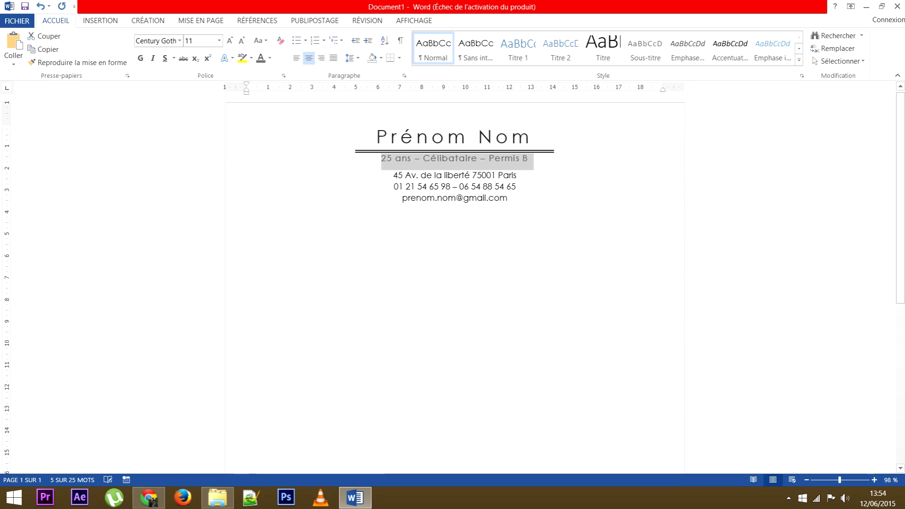
Make the address, phone and e-mail lines grey as well.
{"action": "left_click_drag", "start_coordinate": [393, 175], "coordinate": [508, 198]}
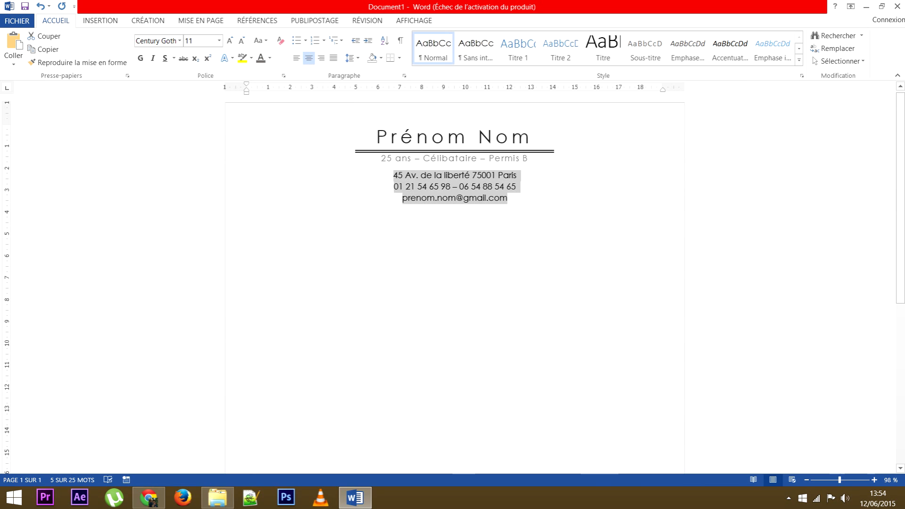
{"action": "left_click", "coordinate": [260, 58]}
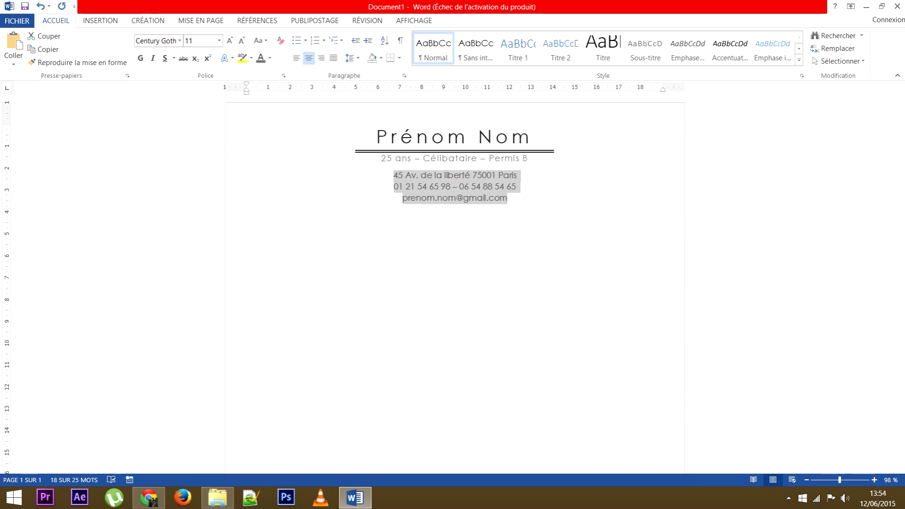
{"action": "left_click", "coordinate": [270, 57]}
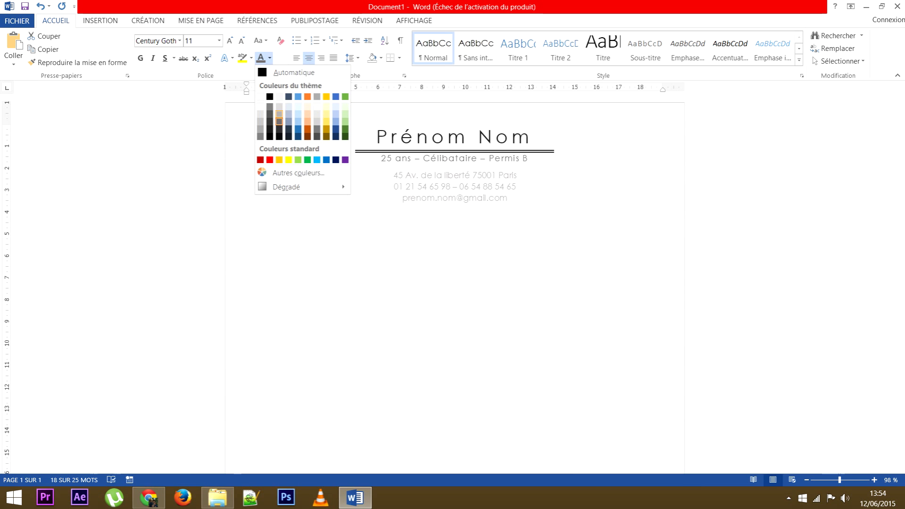
{"action": "left_click", "coordinate": [279, 121]}
{"action": "left_click", "coordinate": [247, 208]}
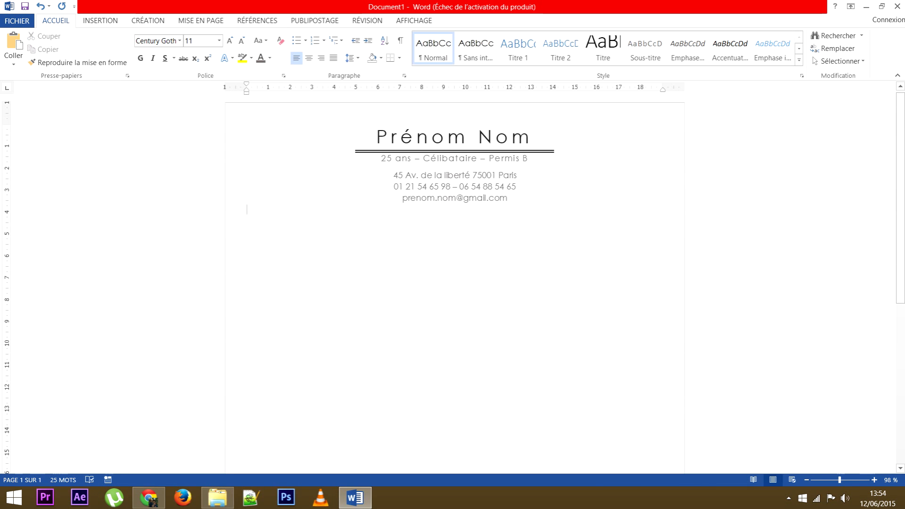
Italicise the three contact lines.
{"action": "left_click_drag", "start_coordinate": [377, 137], "coordinate": [530, 137]}
{"action": "left_click_drag", "start_coordinate": [393, 175], "coordinate": [511, 198]}
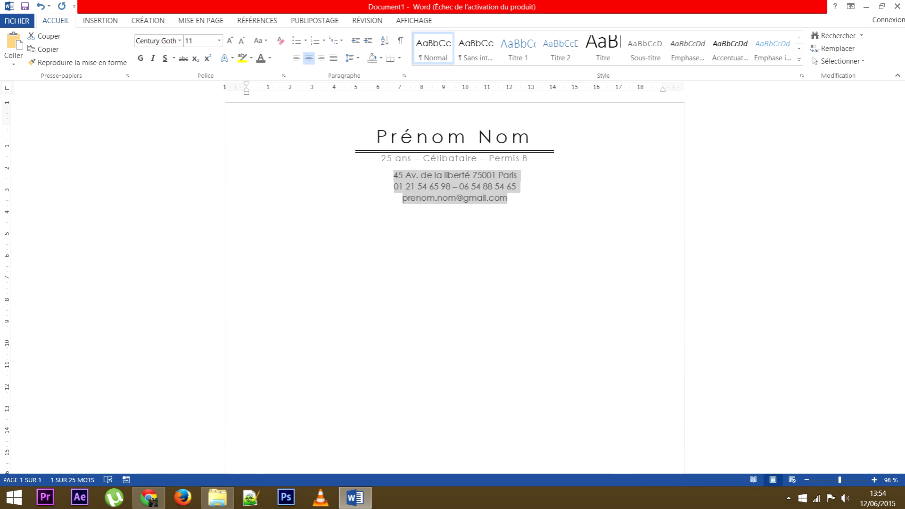
{"action": "left_click", "coordinate": [153, 58]}
{"action": "left_click", "coordinate": [247, 208]}
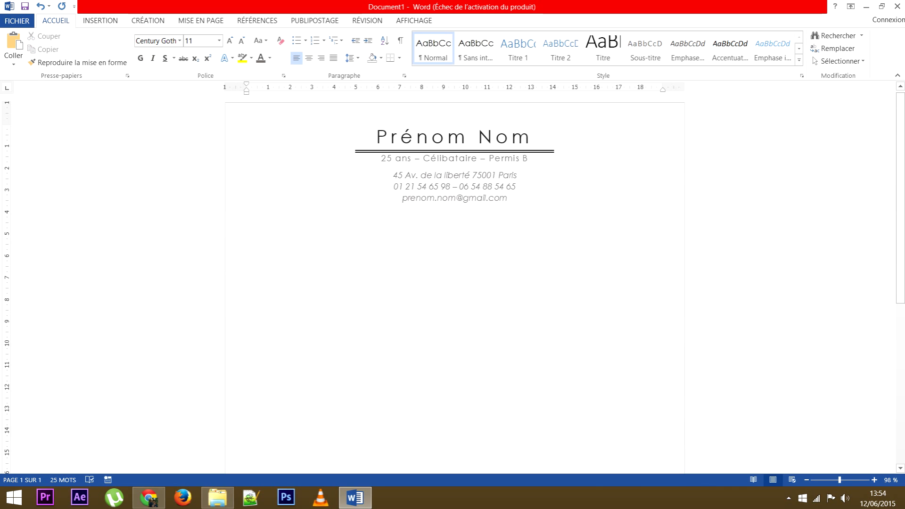
Bold the initials P and N of Prénom Nom.
{"action": "left_click_drag", "start_coordinate": [377, 137], "coordinate": [391, 137]}
{"action": "left_click", "coordinate": [141, 58]}
{"action": "left_click_drag", "start_coordinate": [479, 137], "coordinate": [495, 137]}
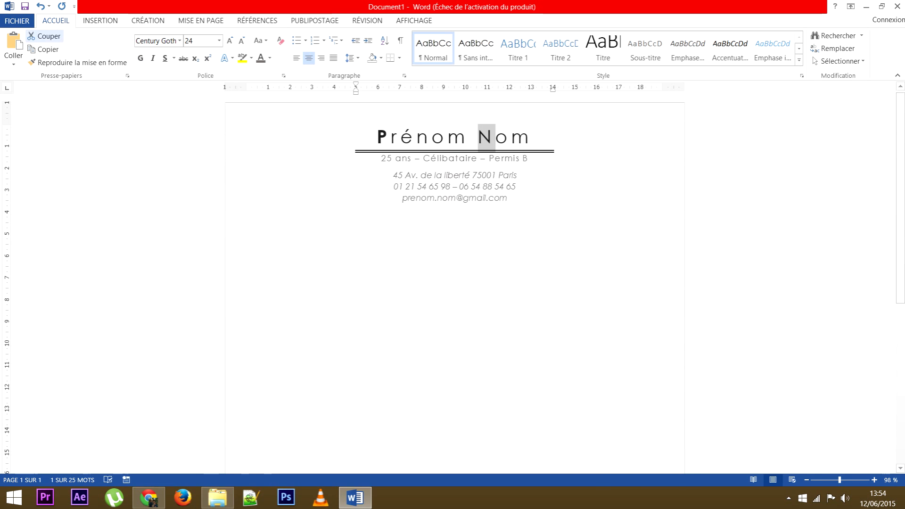
{"action": "left_click", "coordinate": [140, 58]}
{"action": "left_click", "coordinate": [247, 206]}
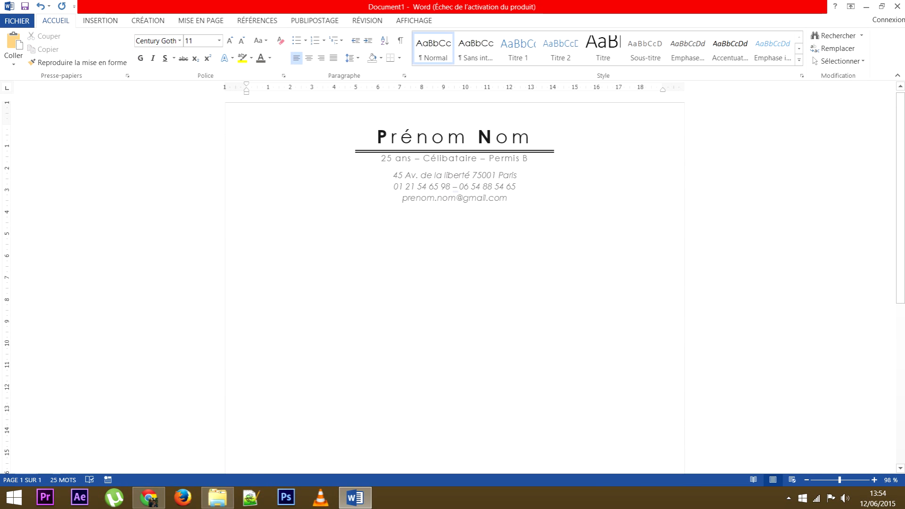
Apply dark grey font colour to the whole title Prénom Nom.
{"action": "left_click_drag", "start_coordinate": [377, 137], "coordinate": [533, 137]}
{"action": "left_click", "coordinate": [270, 58]}
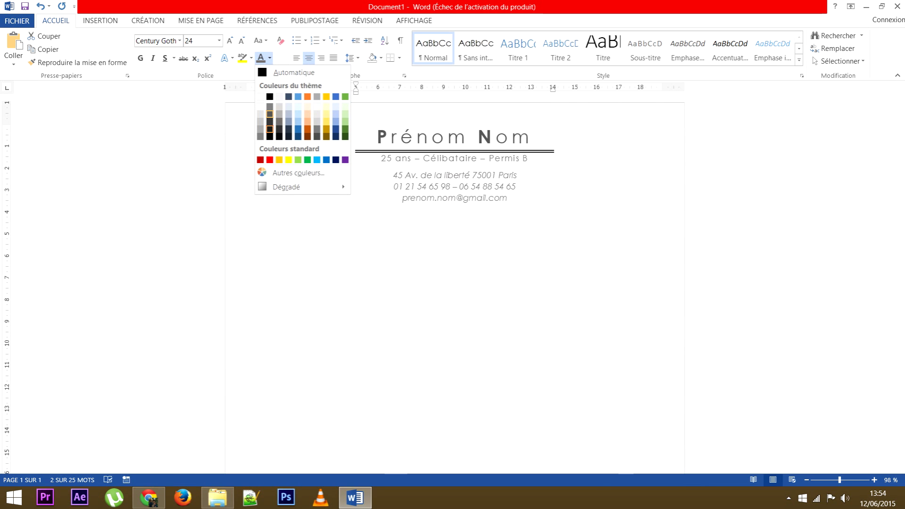
{"action": "left_click", "coordinate": [270, 122]}
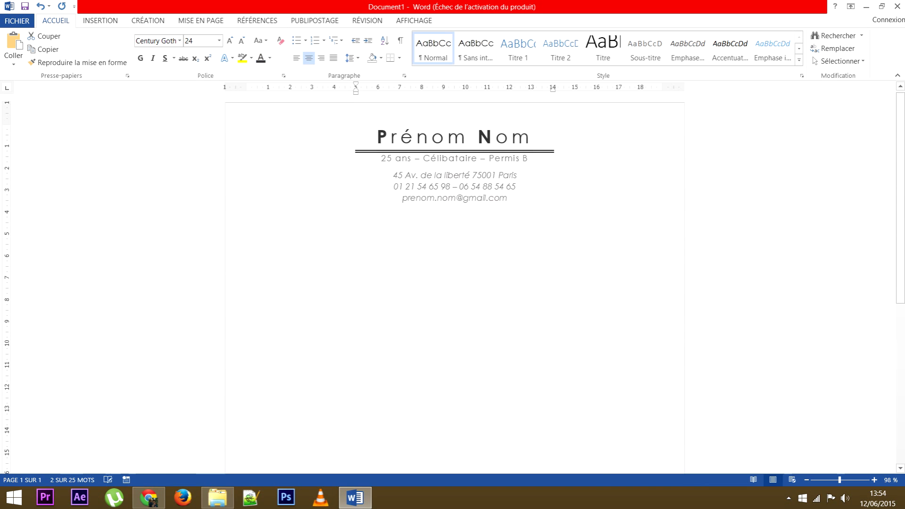
{"action": "left_click", "coordinate": [247, 206]}
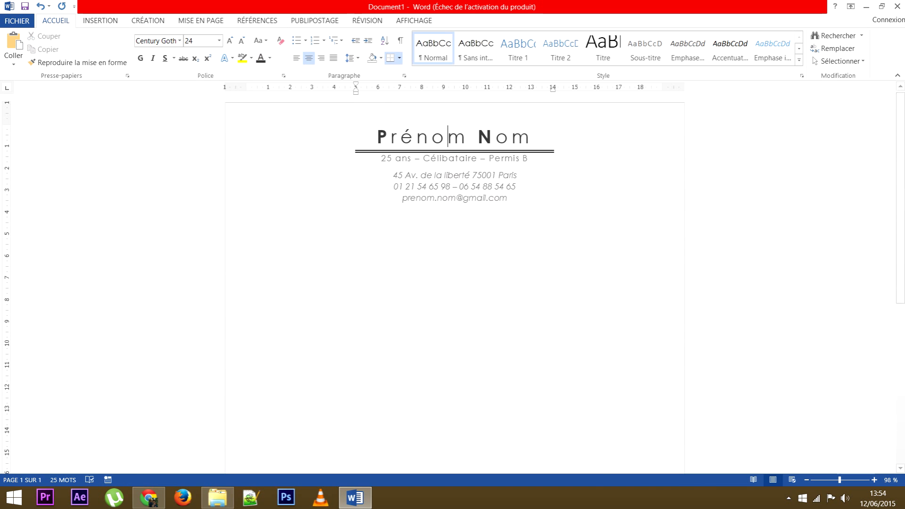